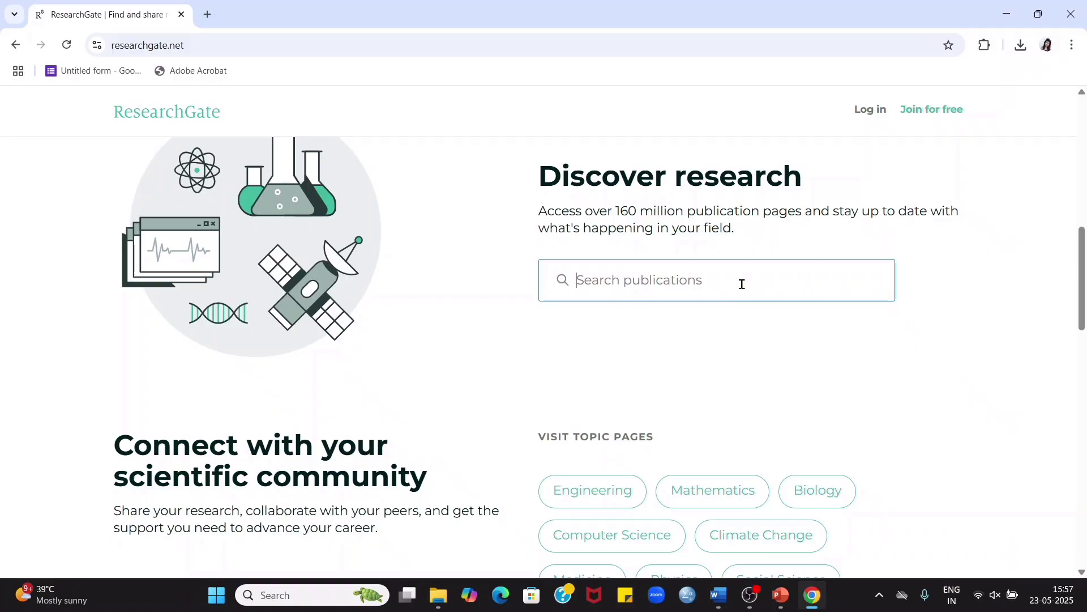
# Search ResearchGate publications for "Impact of AI on engineering jobs".
pyautogui.write('Impact of AI')
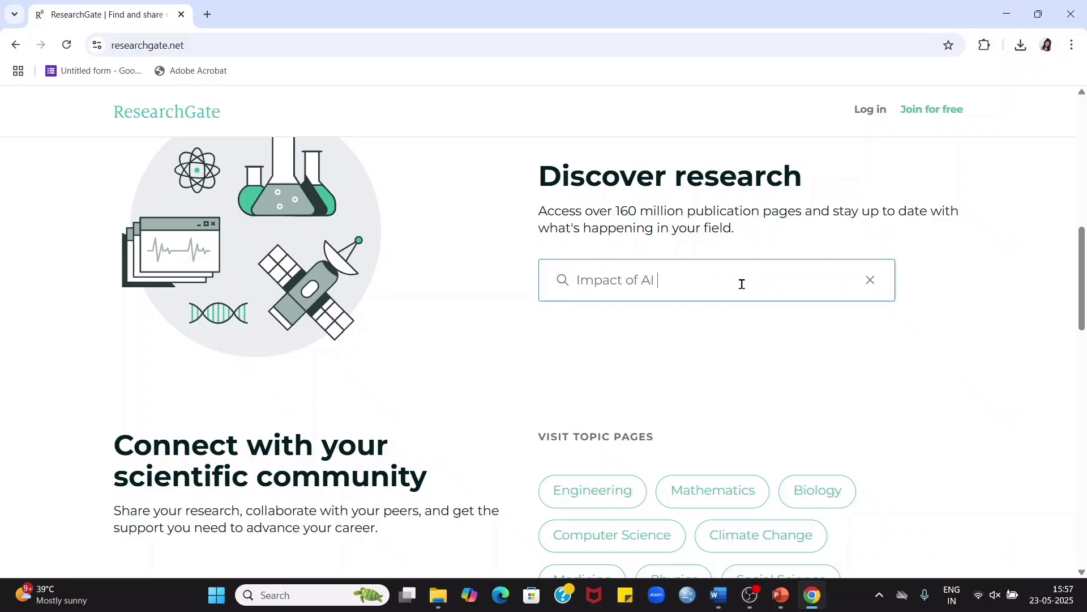
pyautogui.write(' on engineering jobs')
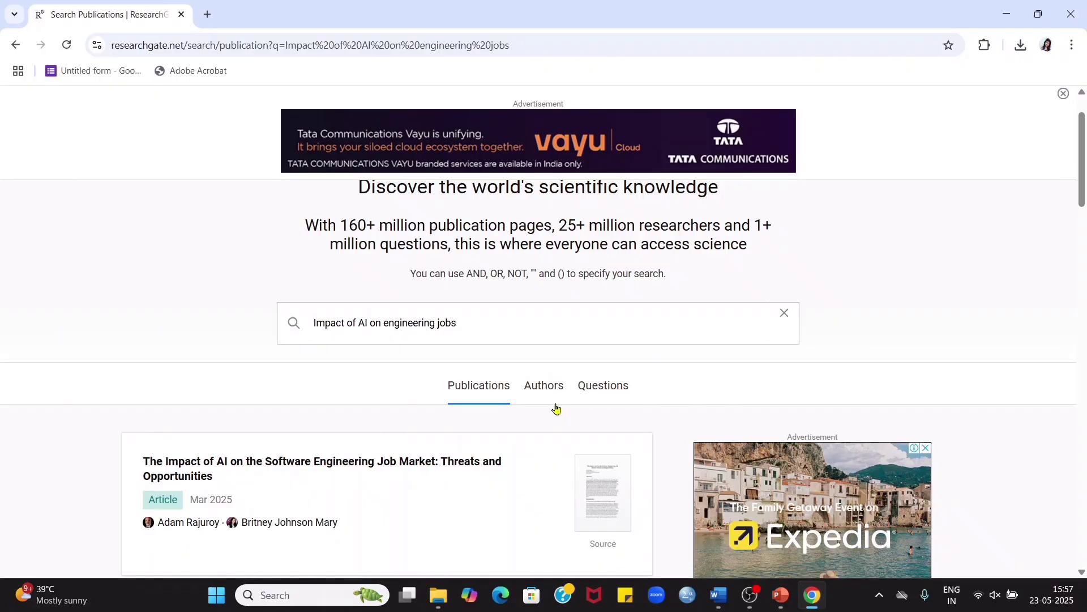
# Look through the first page of publication results, checking titles, document types and dates.
pyautogui.scroll(-2, 541, 405)
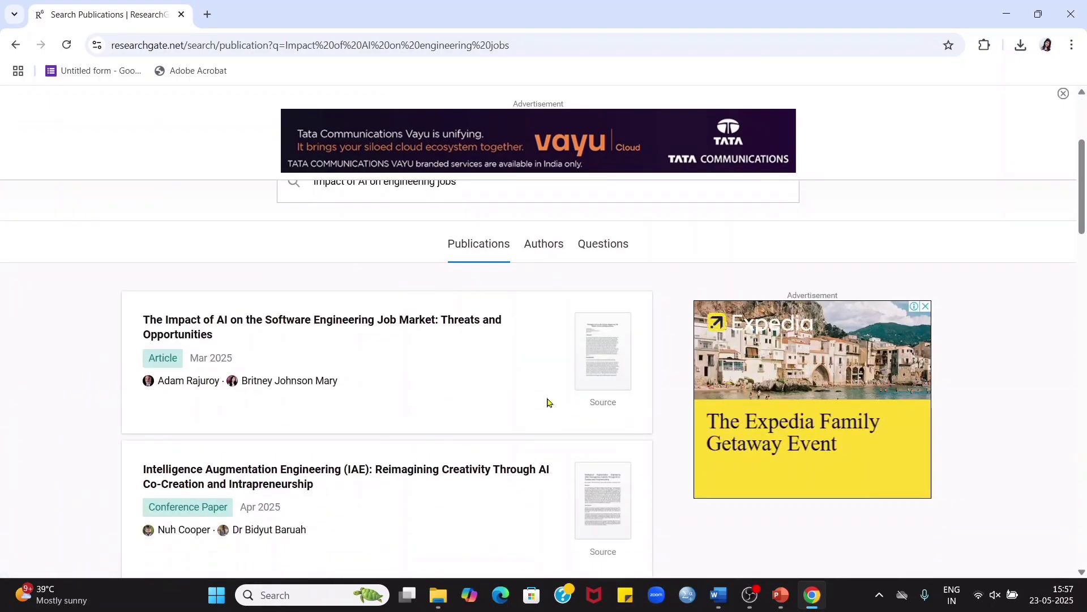
pyautogui.scroll(-10, 547, 403)
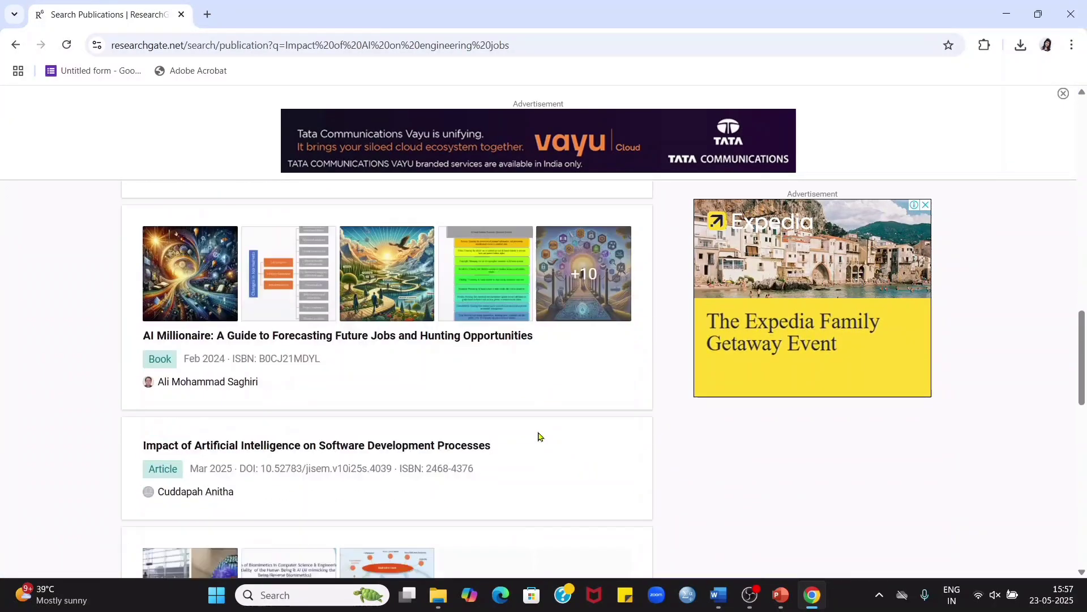
pyautogui.scroll(-12, 538, 436)
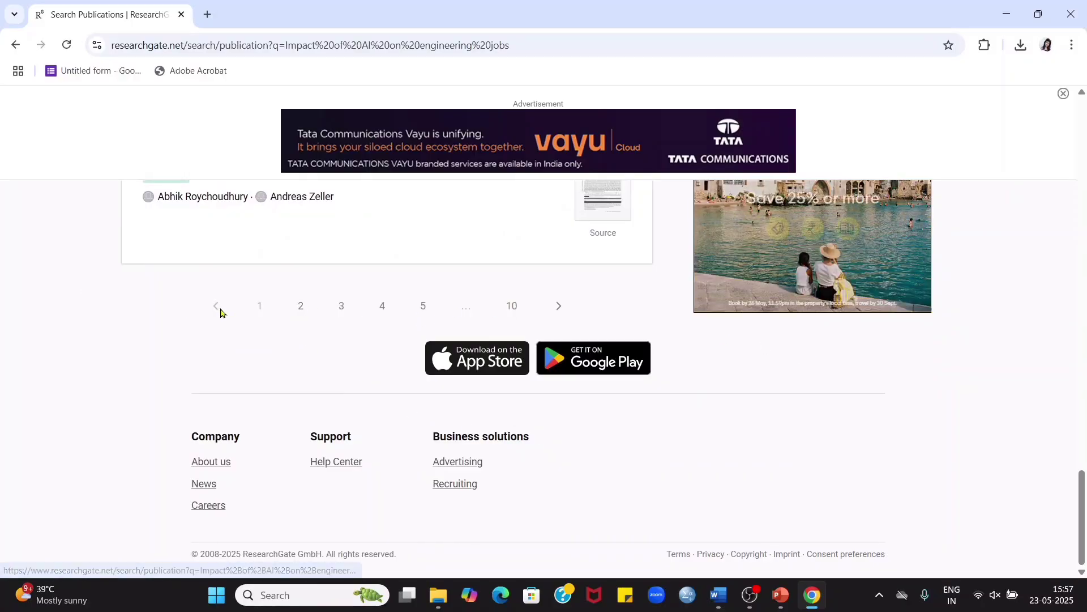
pyautogui.scroll(20, 490, 307)
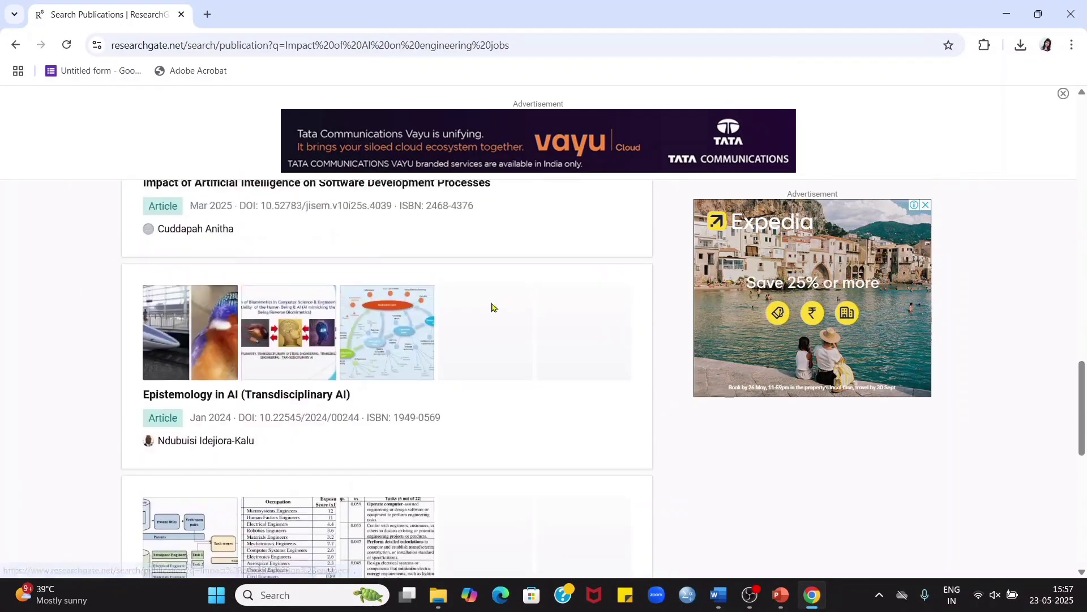
pyautogui.scroll(10, 492, 307)
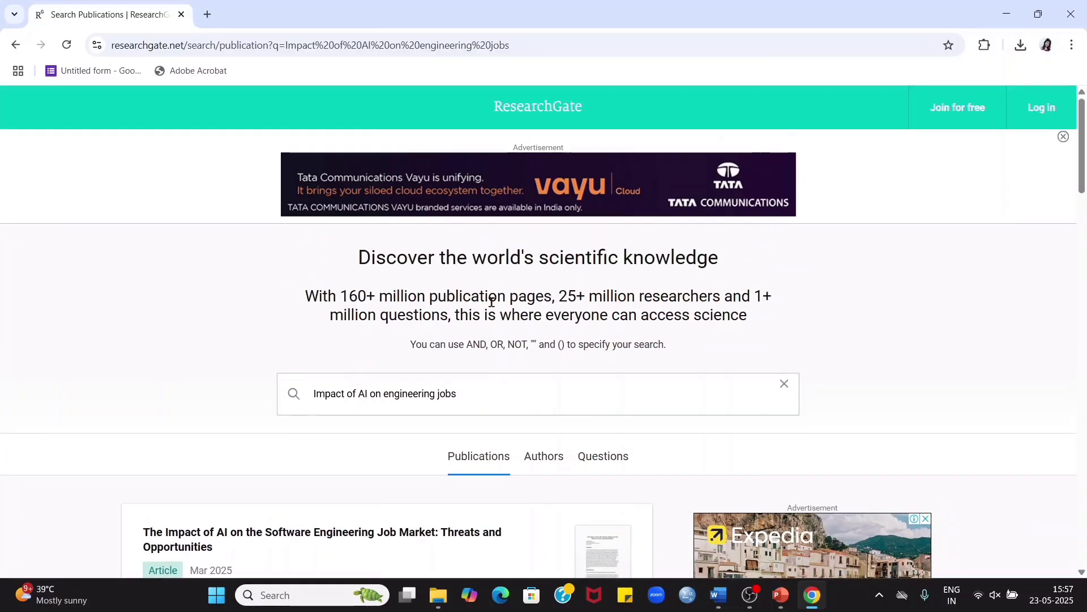
pyautogui.scroll(-6, 494, 304)
pyautogui.scroll(3, 494, 304)
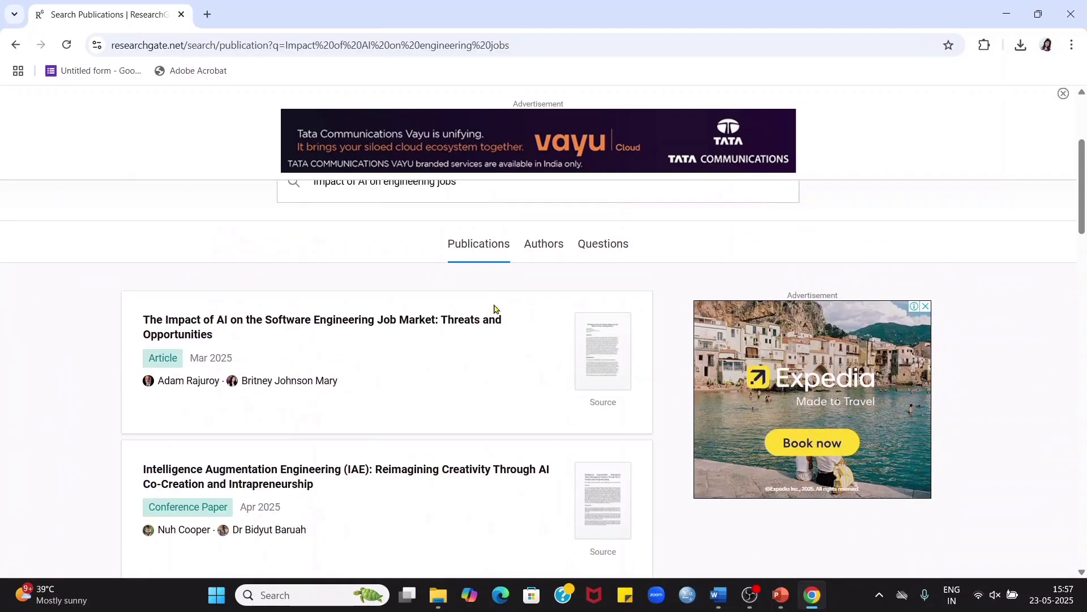
pyautogui.scroll(-5, 493, 308)
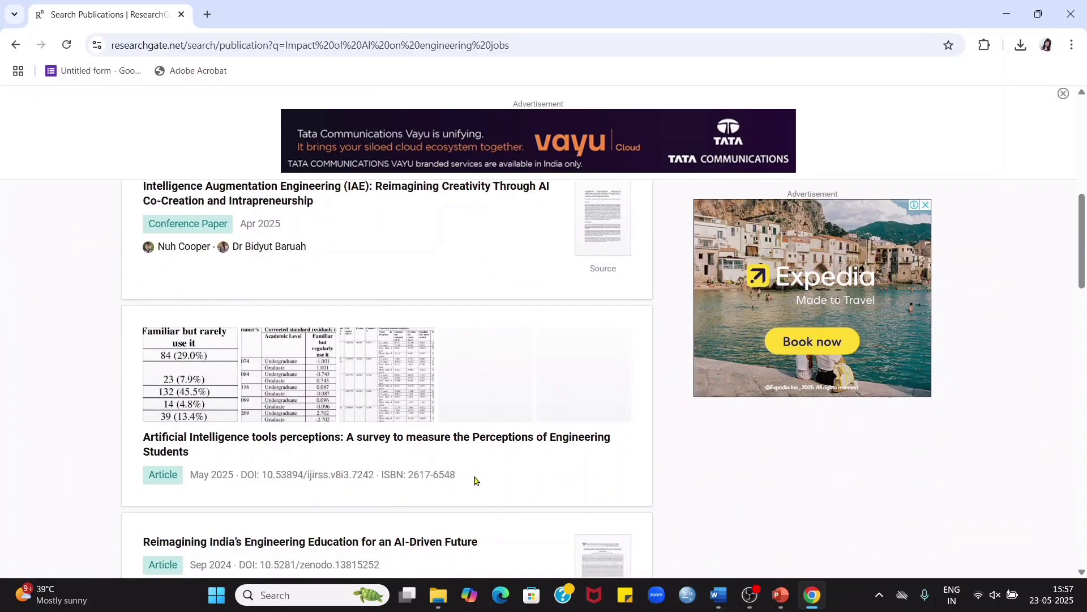
pyautogui.scroll(-4, 512, 539)
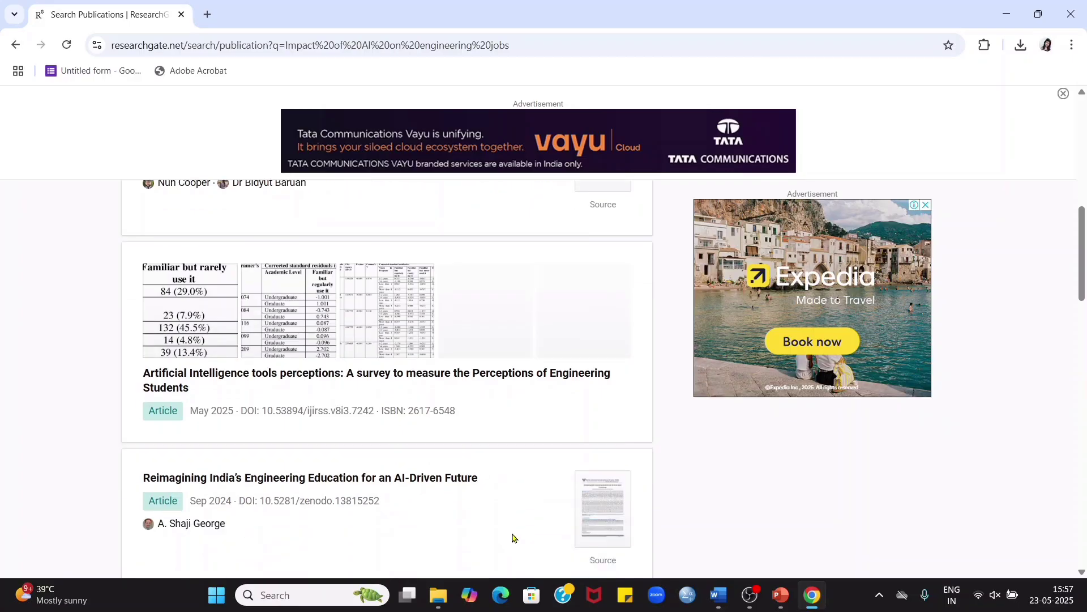
pyautogui.scroll(1, 508, 539)
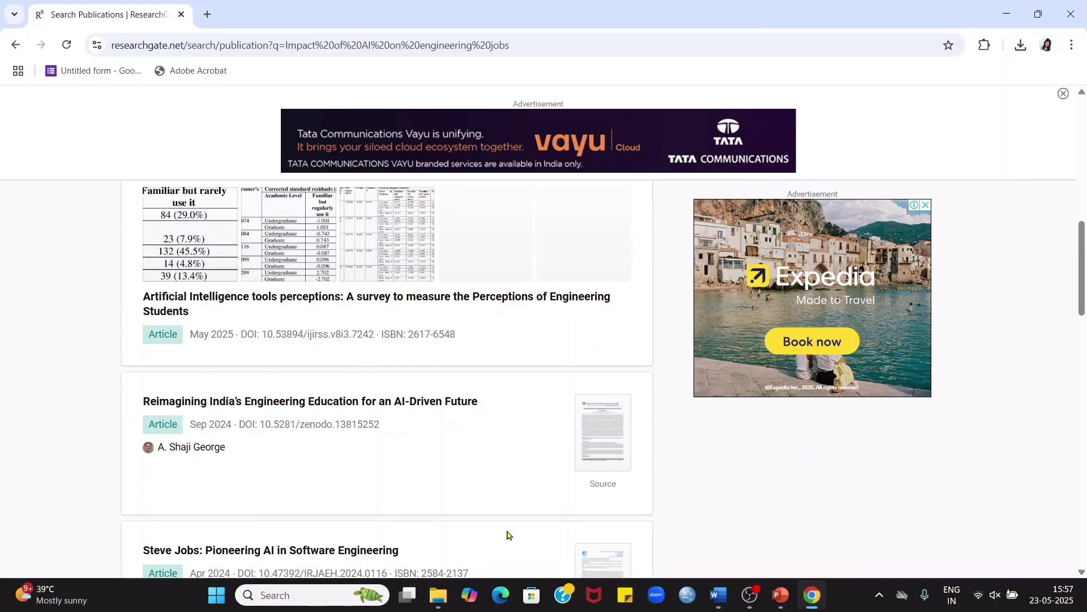
pyautogui.scroll(8, 509, 537)
pyautogui.scroll(-5, 499, 531)
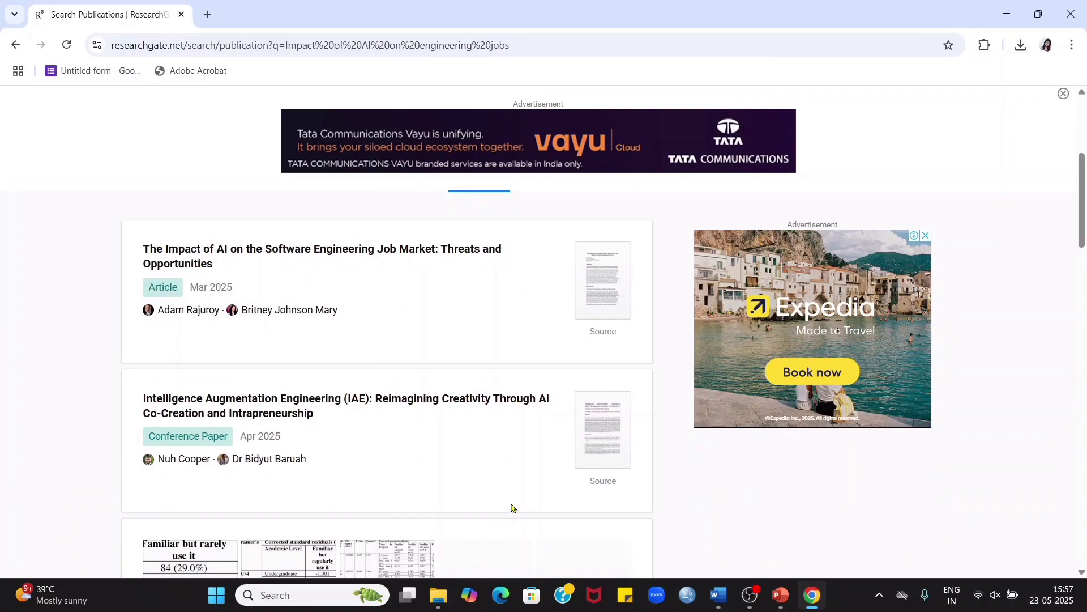
# Open the article "The Impact of AI on the Software Engineering Job Market: Threats and Opportunities" in a new tab and switch to it.
pyautogui.rightClick(361, 256)
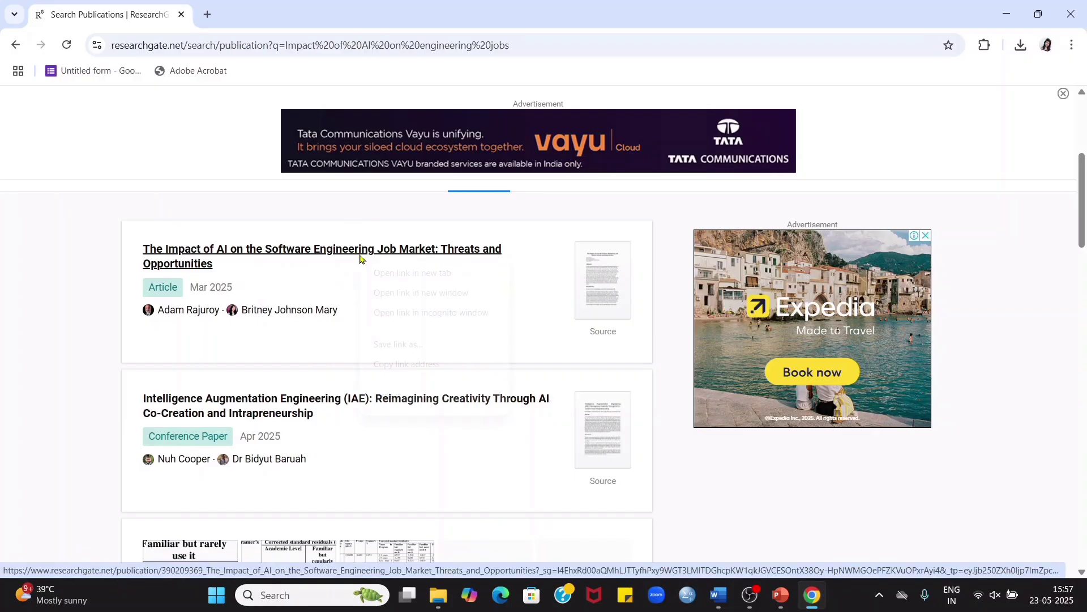
pyautogui.click(395, 274)
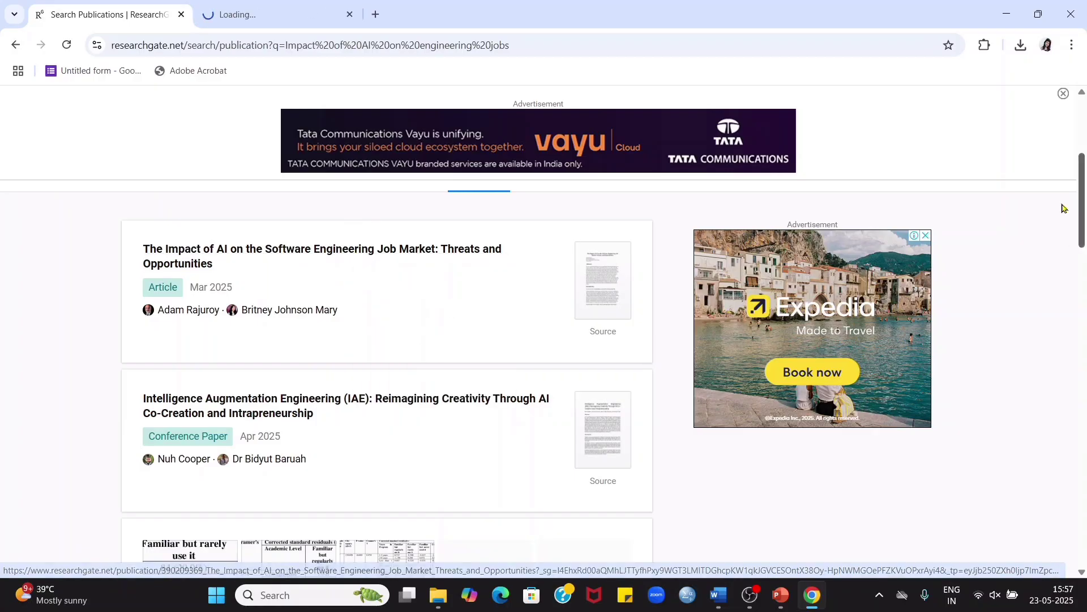
pyautogui.click(251, 15)
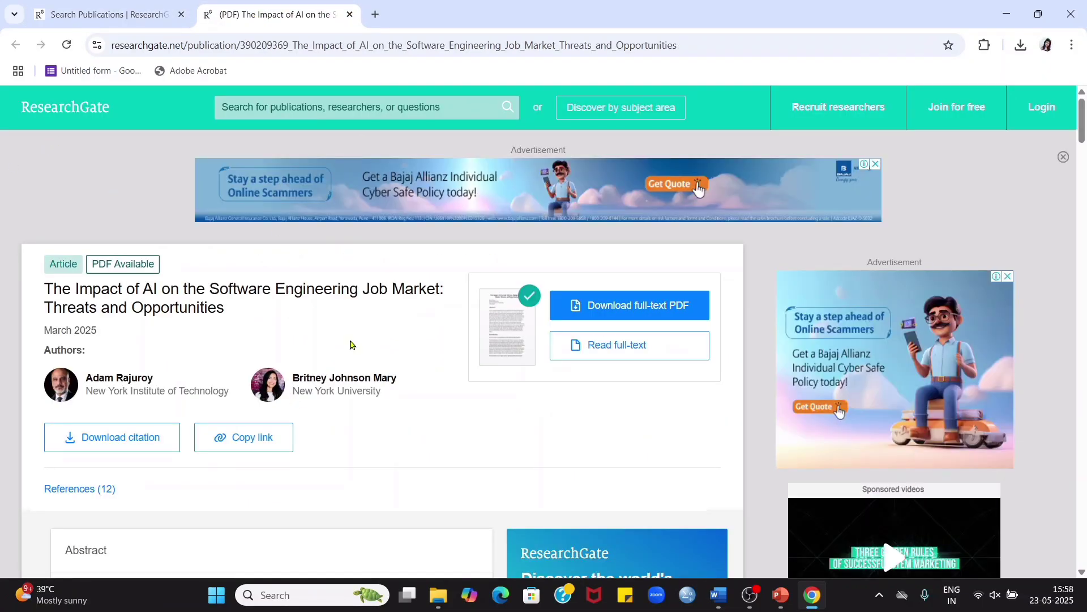
# Examine the article's overview and read its abstract on the publication page.
pyautogui.scroll(-1, 351, 345)
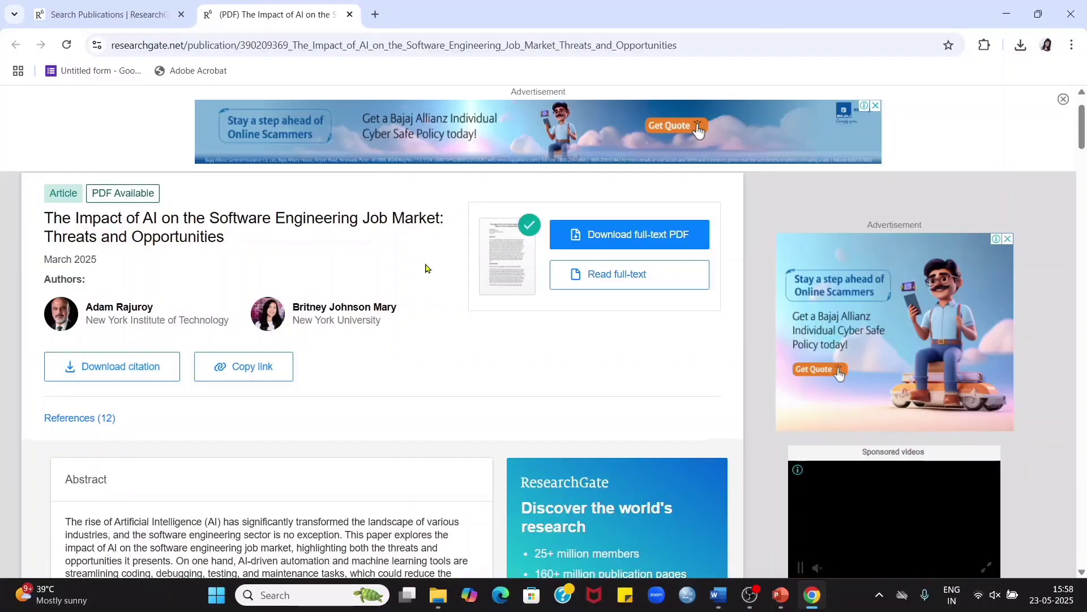
pyautogui.scroll(-6, 663, 389)
pyautogui.scroll(5, 663, 388)
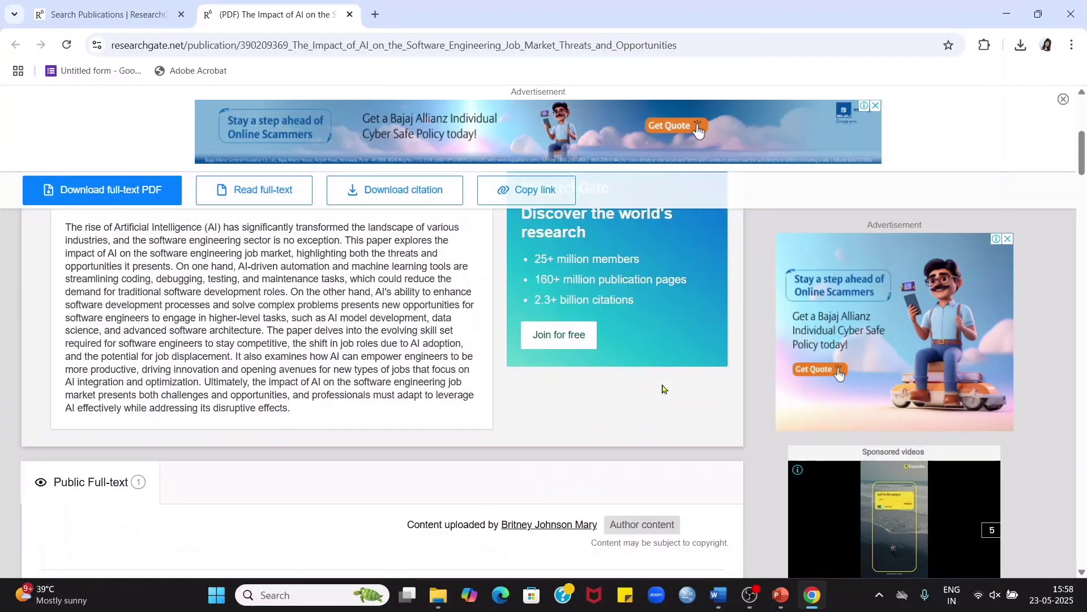
pyautogui.scroll(-3, 209, 442)
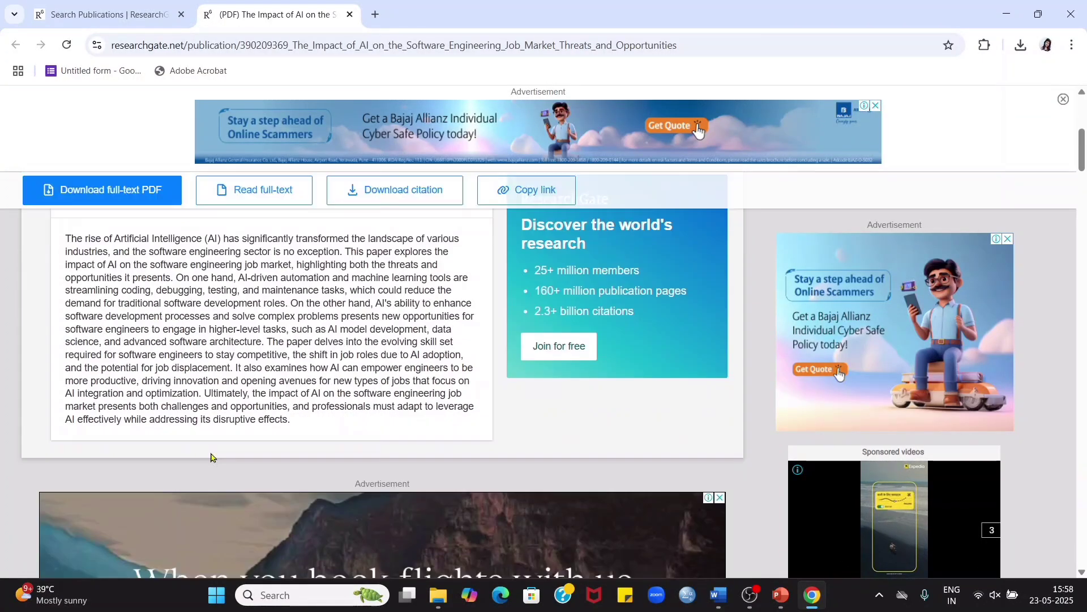
pyautogui.scroll(5, 214, 460)
# Go to the article's references and look through the cited works and the full text above them.
pyautogui.click(83, 429)
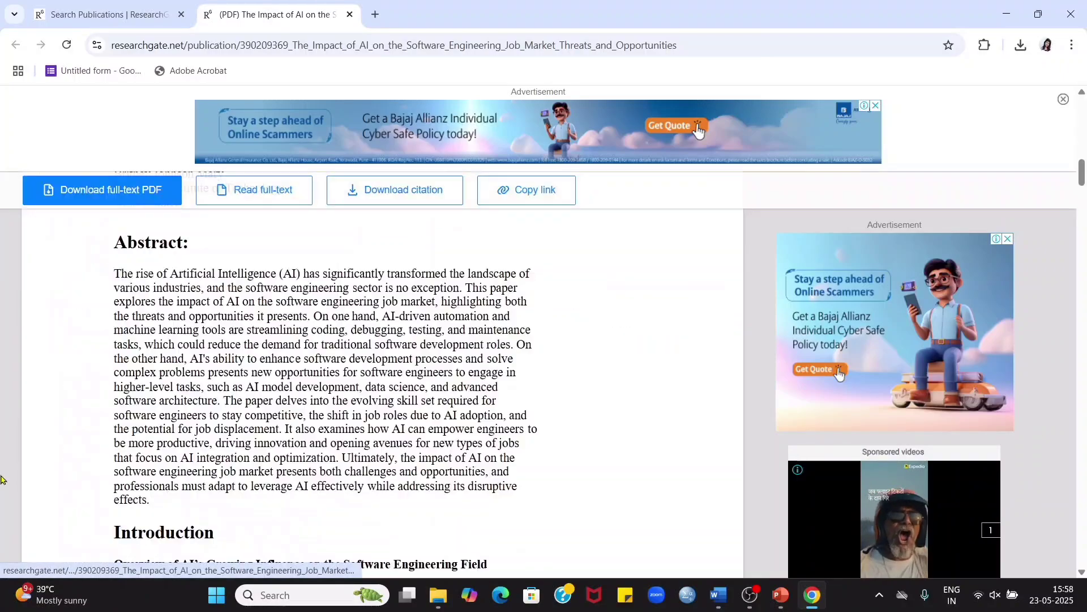
pyautogui.scroll(3, 339, 387)
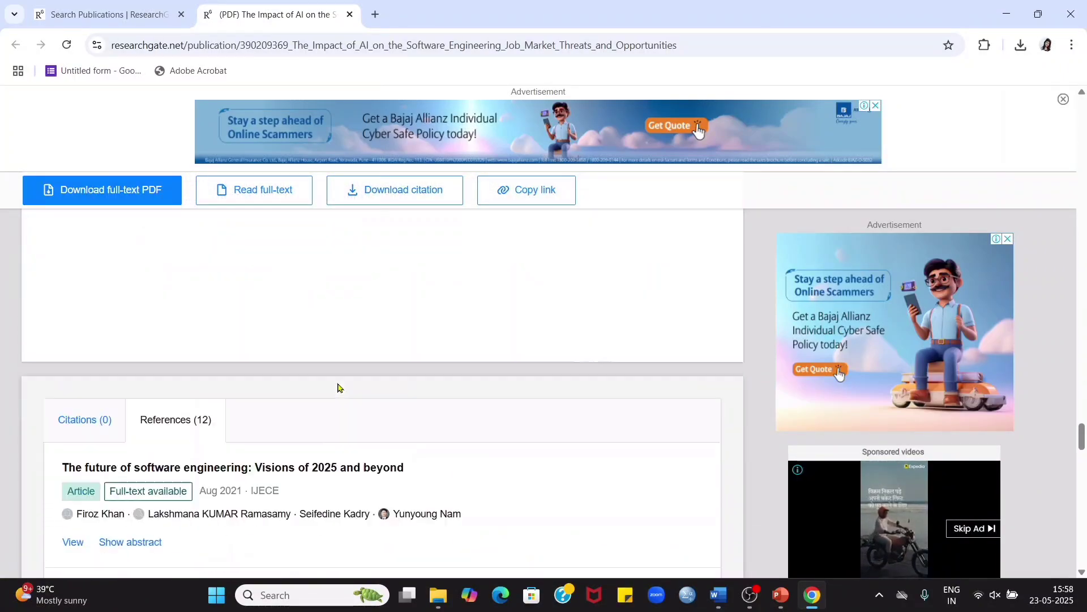
pyautogui.scroll(-10, 339, 387)
pyautogui.scroll(-12, 338, 387)
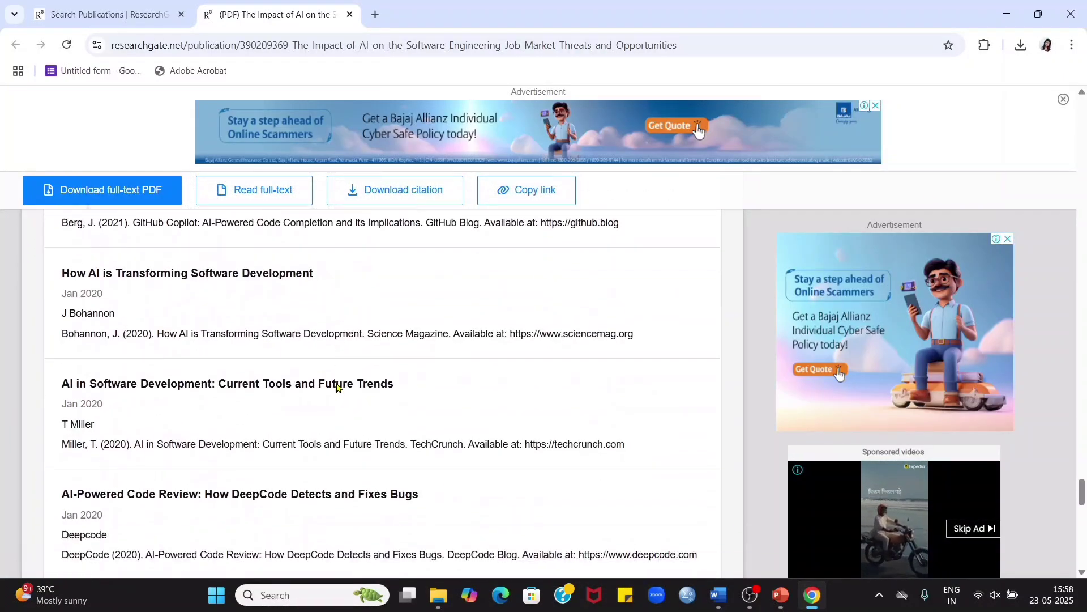
pyautogui.scroll(15, 338, 387)
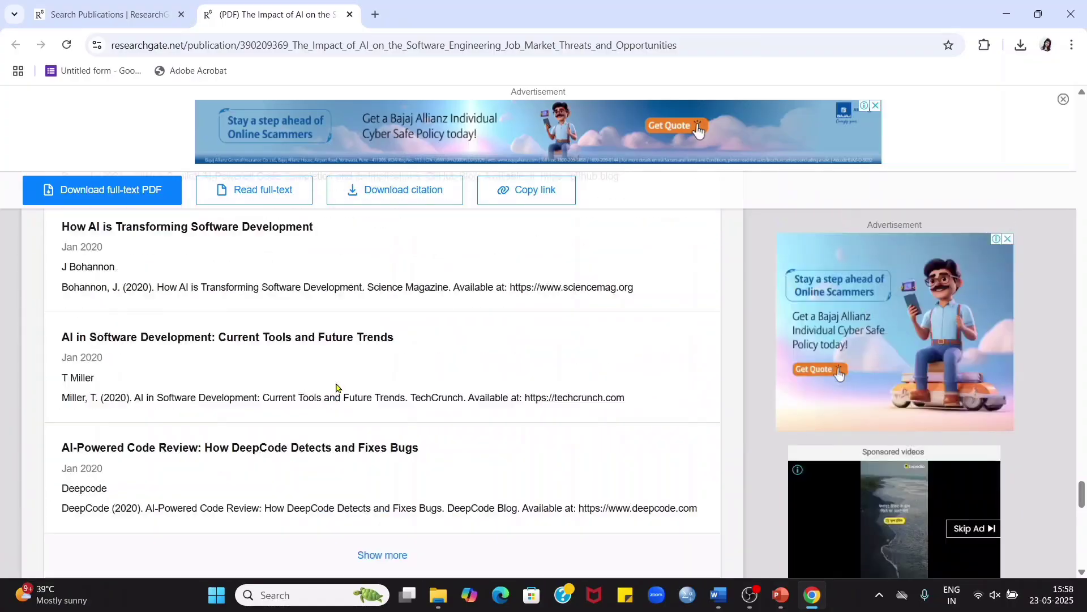
pyautogui.scroll(20, 338, 387)
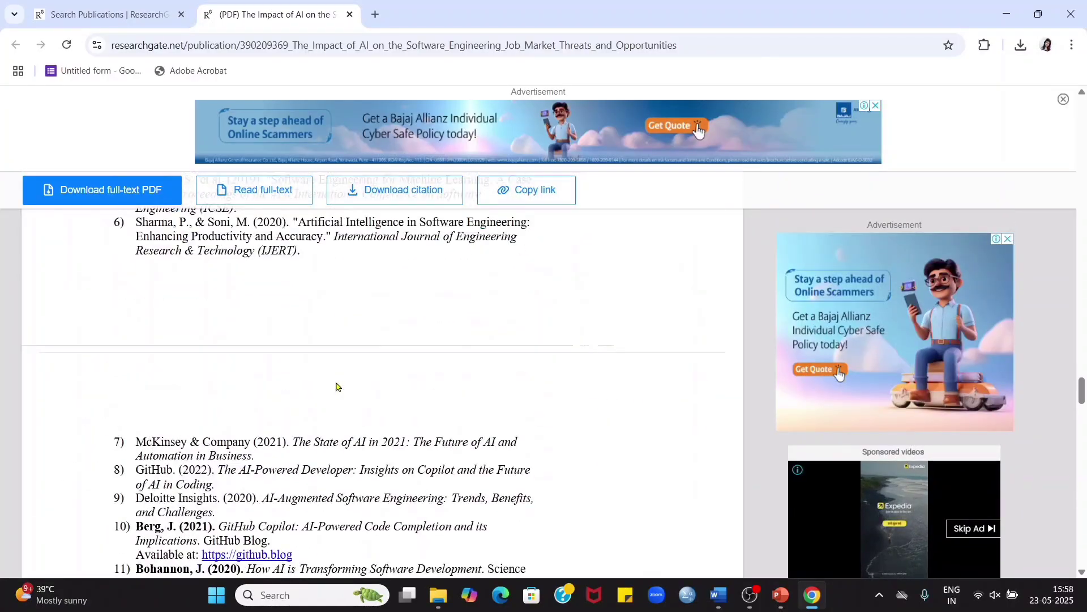
pyautogui.scroll(20, 265, 409)
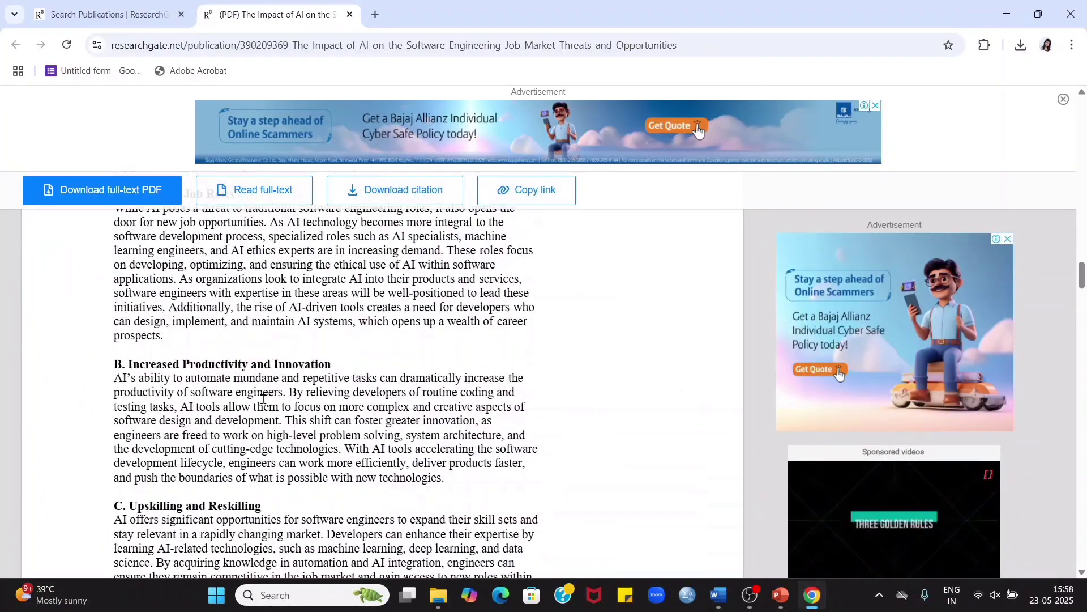
# Download the article's full-text PDF and open the downloaded file TheImpactofAIontheSoftwareEngineeringJobM.pdf.
pyautogui.scroll(15, 263, 394)
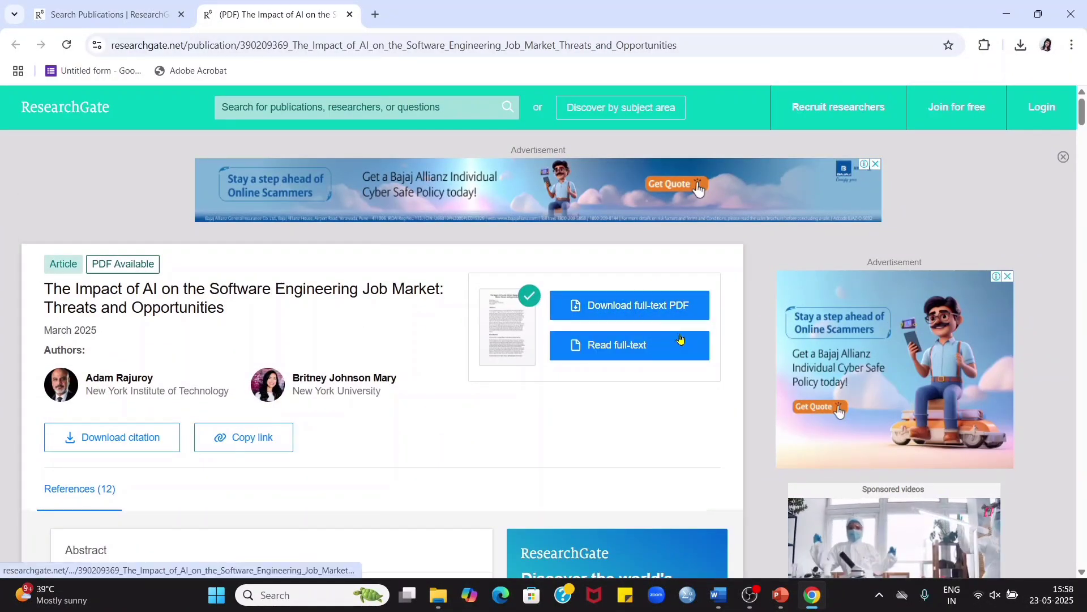
pyautogui.click(606, 306)
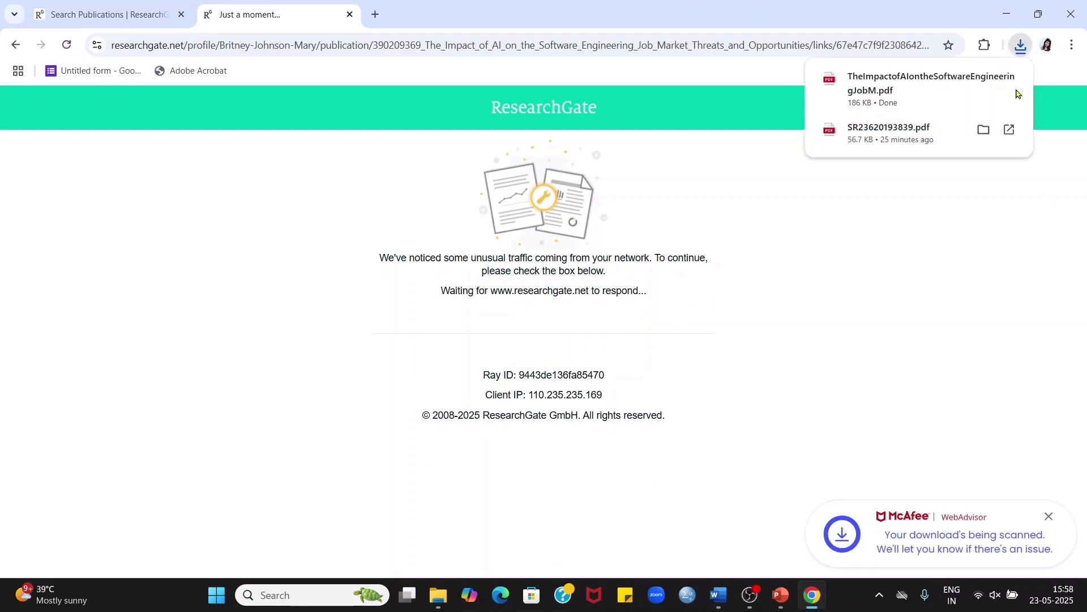
pyautogui.click(912, 91)
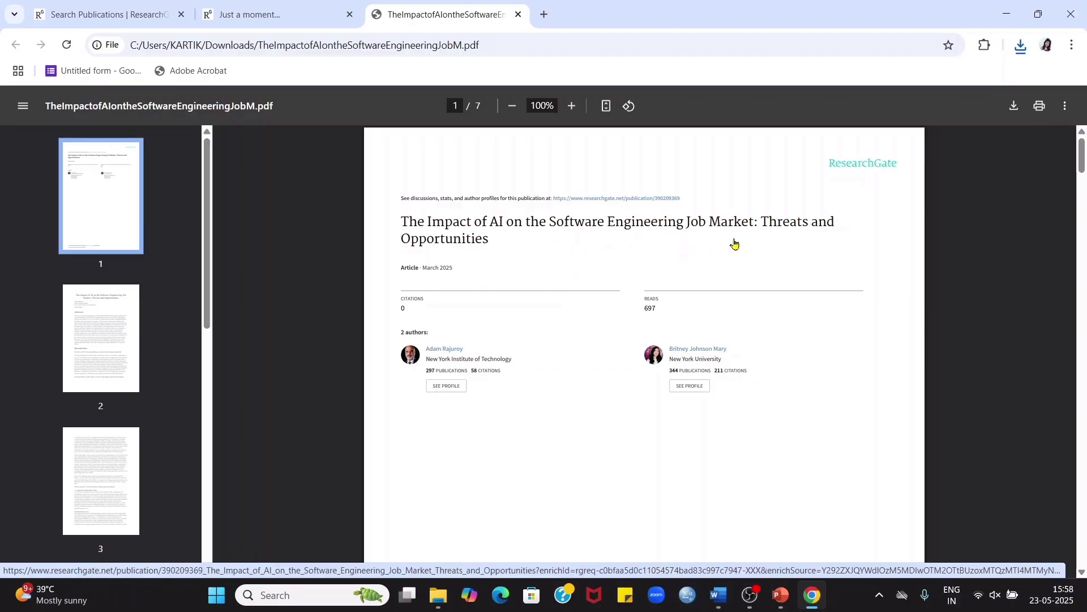
# Skim the downloaded PDF from its cover page through the introduction and conclusion to the references, and return to its beginning.
pyautogui.scroll(-3, 747, 330)
pyautogui.scroll(-20, 748, 326)
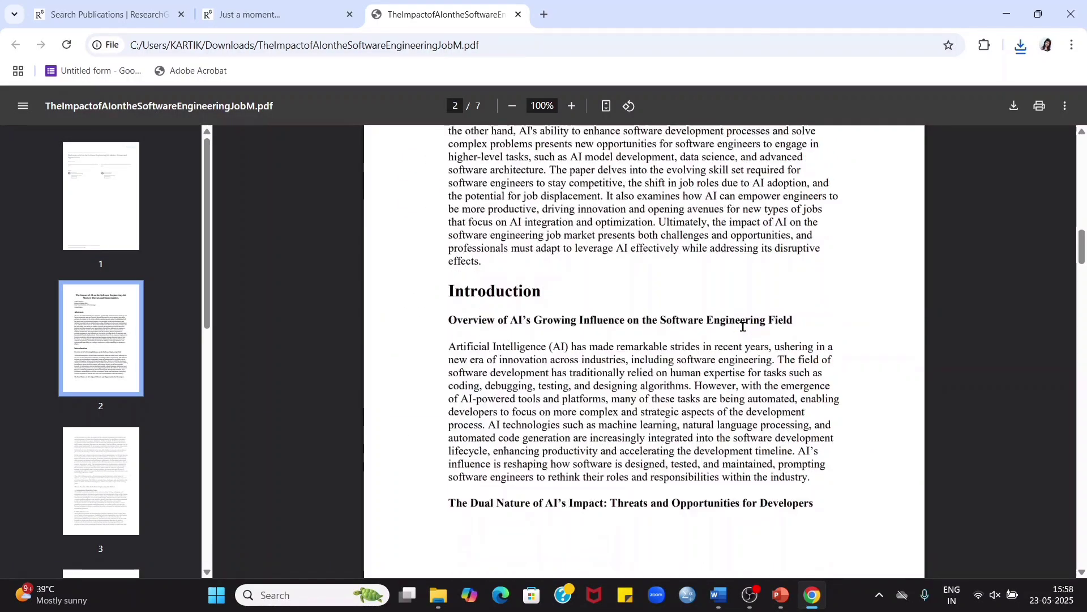
pyautogui.scroll(-20, 717, 364)
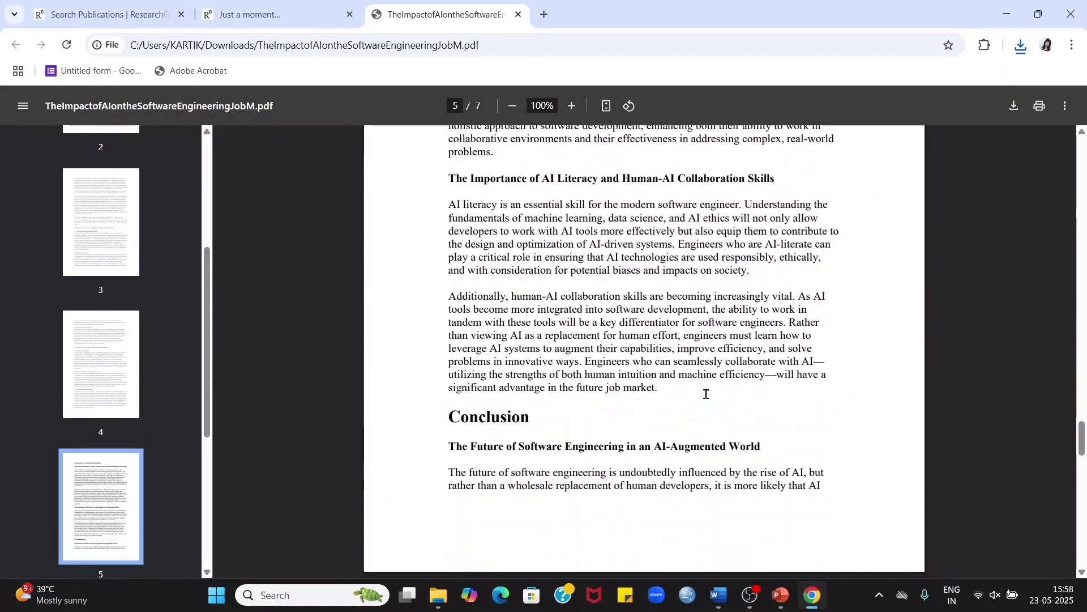
pyautogui.scroll(-10, 703, 400)
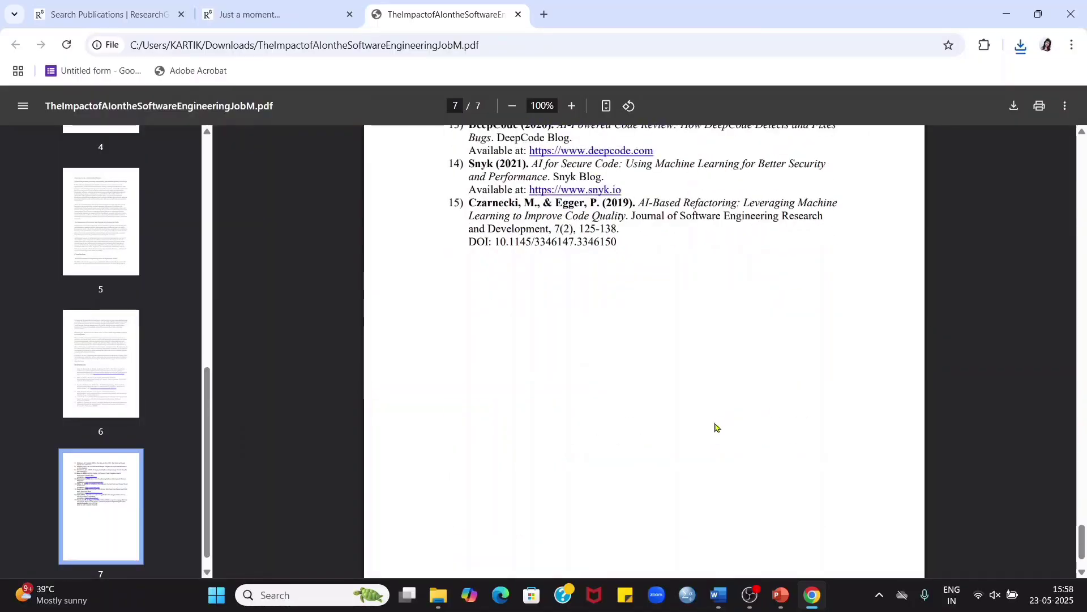
pyautogui.scroll(20, 416, 400)
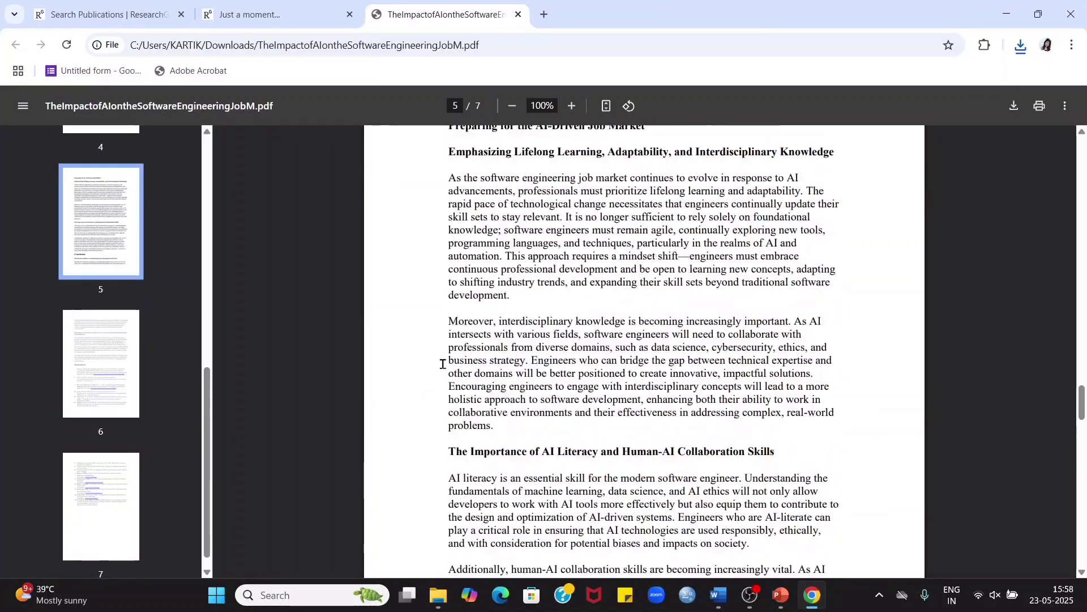
pyautogui.scroll(20, 466, 317)
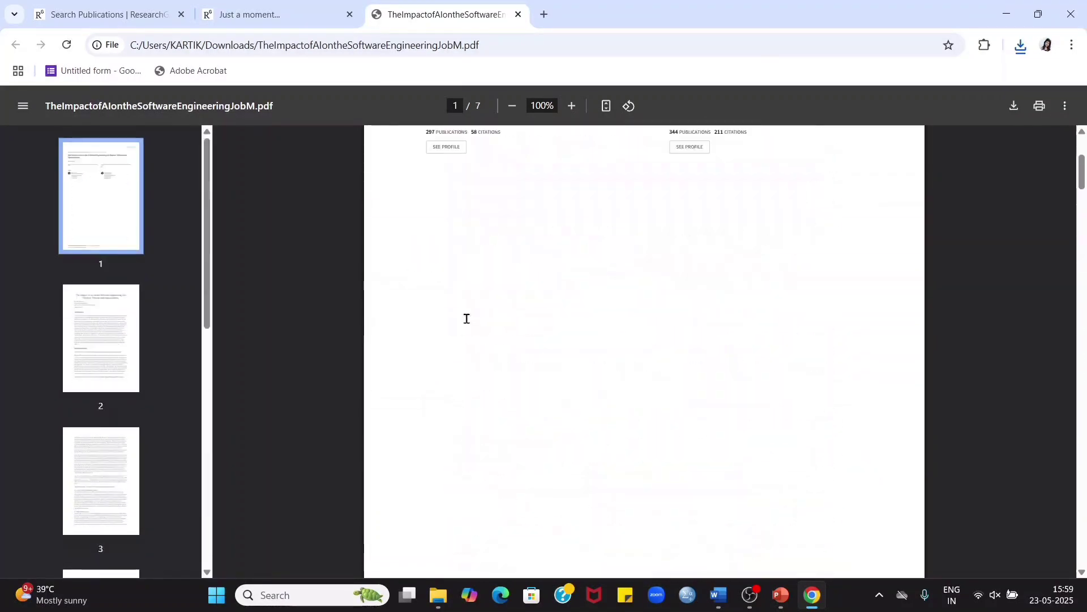
# Return from the PDF to the article's ResearchGate publication page, going back from the download verification page.
pyautogui.click(109, 18)
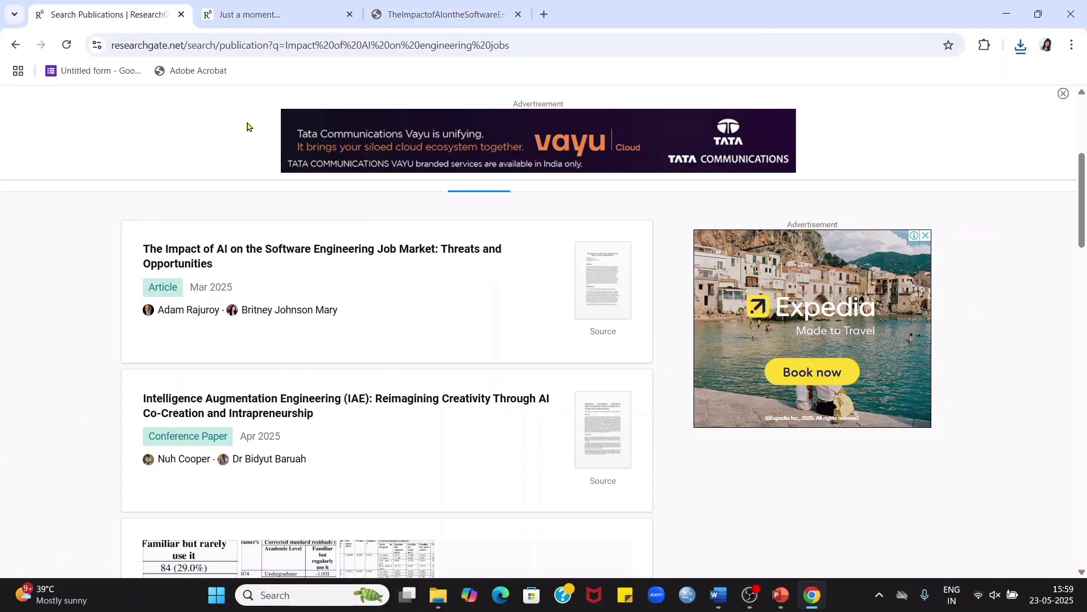
pyautogui.click(230, 14)
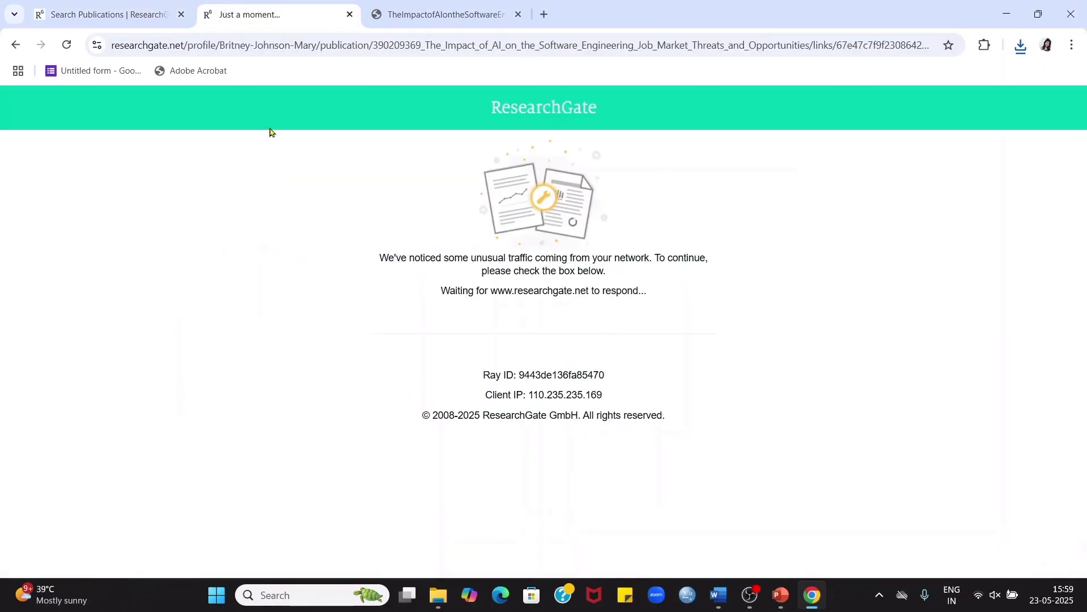
pyautogui.click(17, 45)
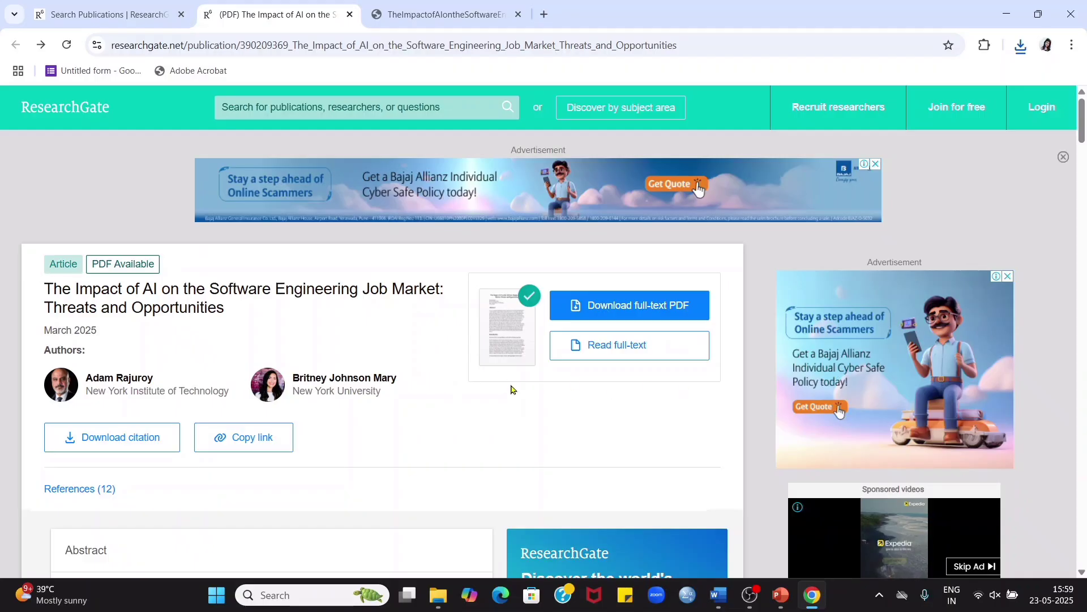
# Examine the article's abstract on its publication page, trying different page magnifications to read it in full.
pyautogui.scroll(-5, 85, 388)
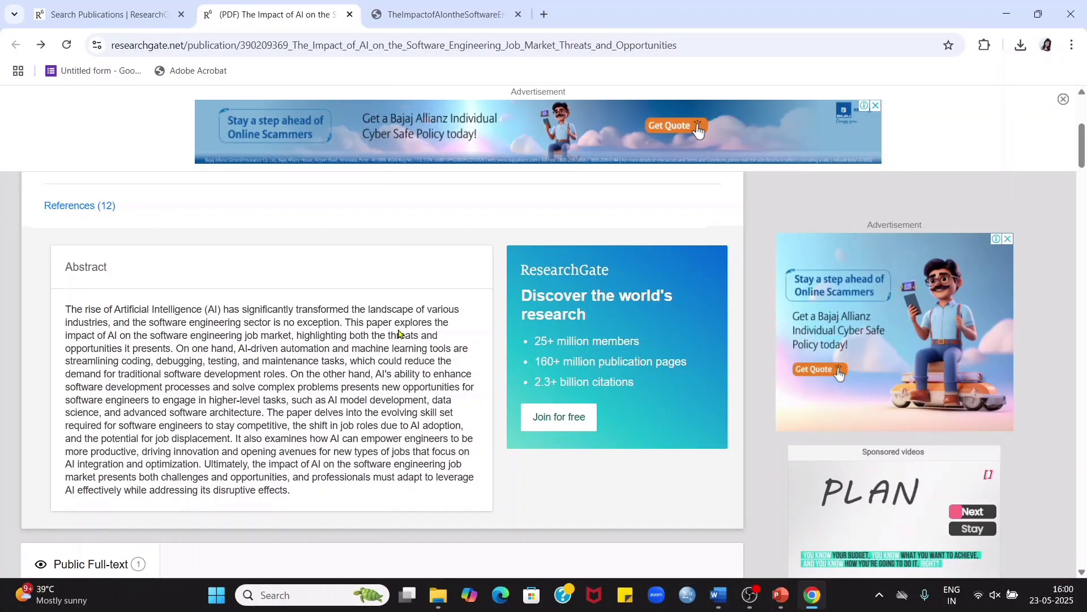
pyautogui.keyDown('ctrl'); pyautogui.scroll(5, 399, 334); pyautogui.keyUp('ctrl')
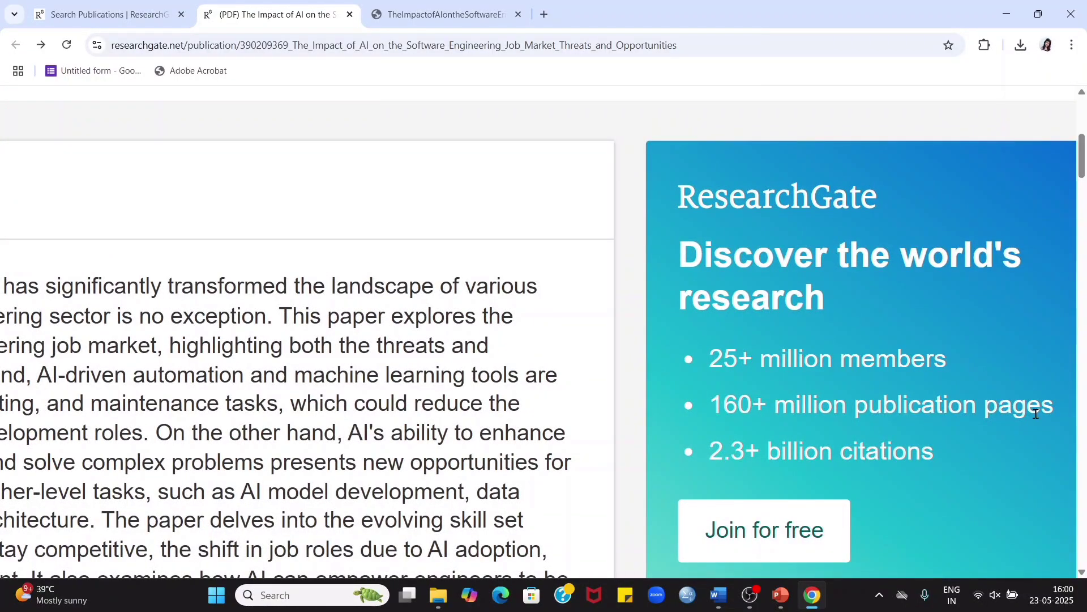
pyautogui.scroll(-3, 320, 354)
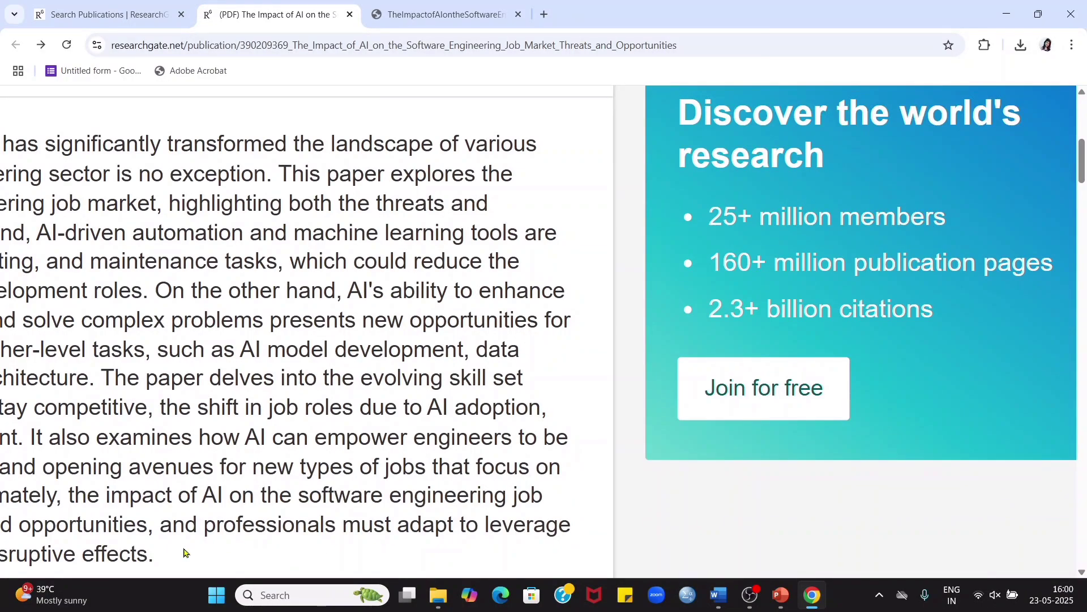
pyautogui.scroll(8, 827, 116)
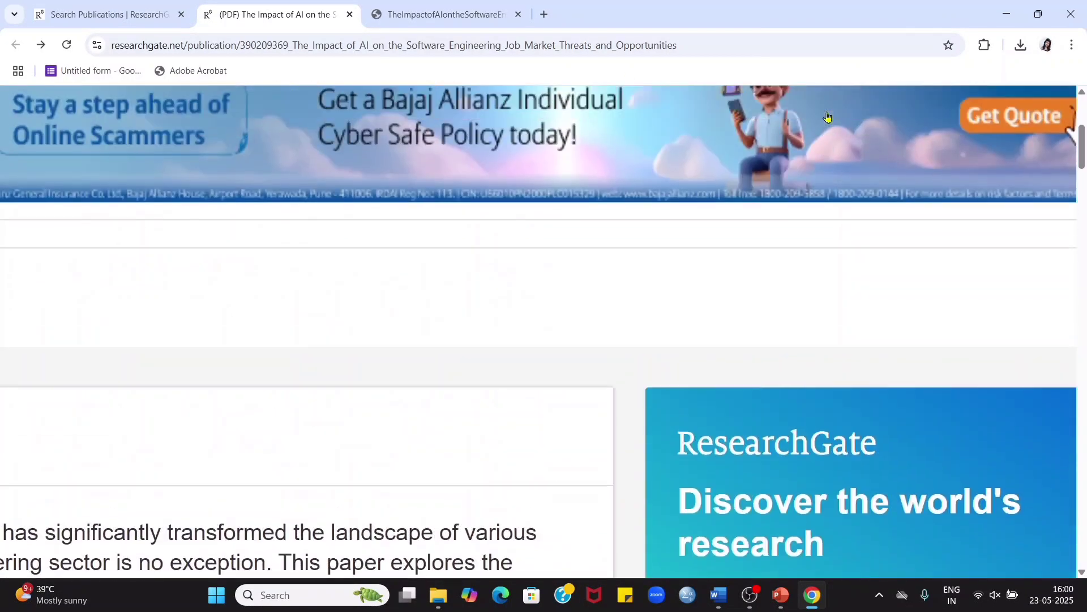
pyautogui.scroll(-8, 829, 115)
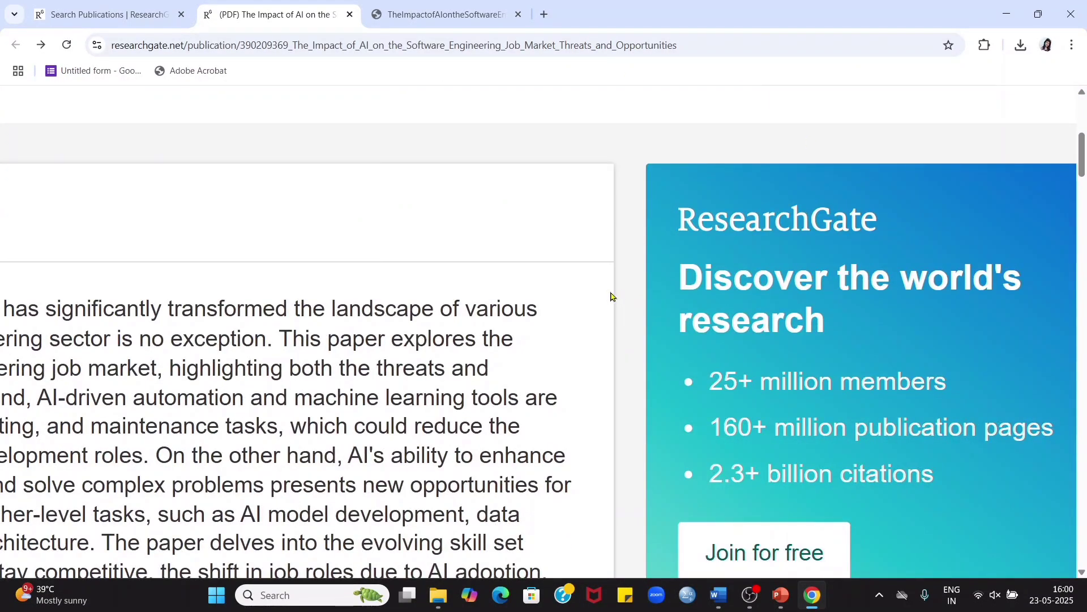
pyautogui.scroll(-5, 587, 310)
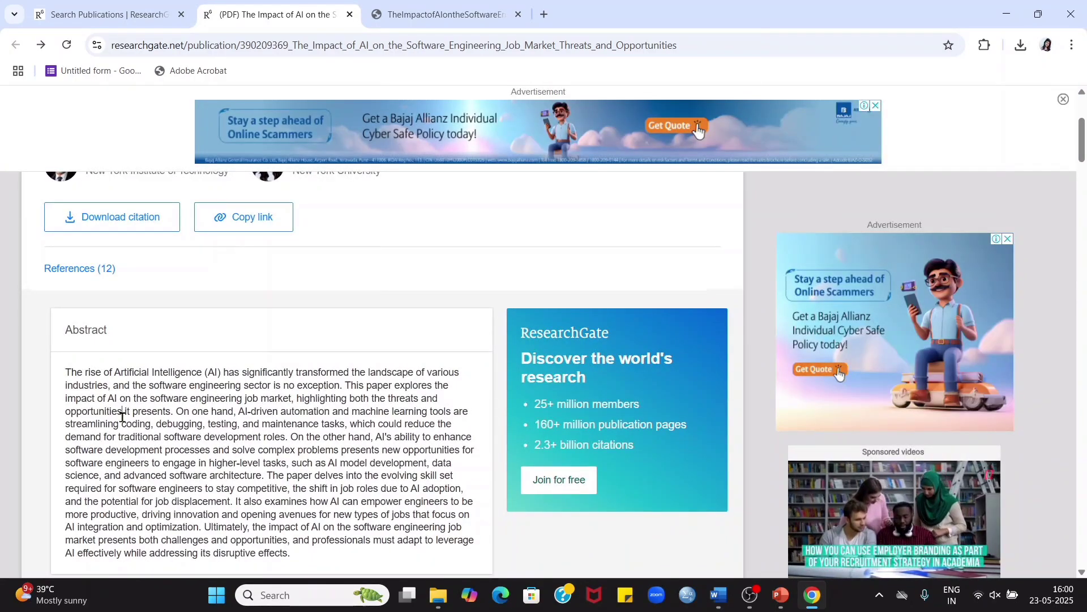
pyautogui.scroll(5, 121, 418)
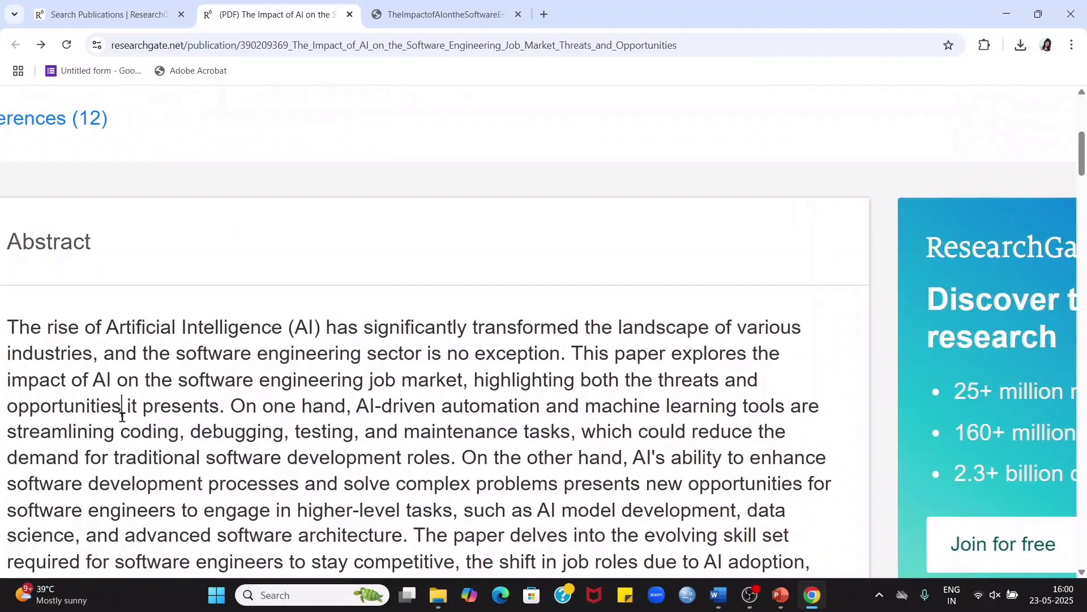
pyautogui.scroll(-3, 1084, 160)
pyautogui.scroll(-4, 1084, 160)
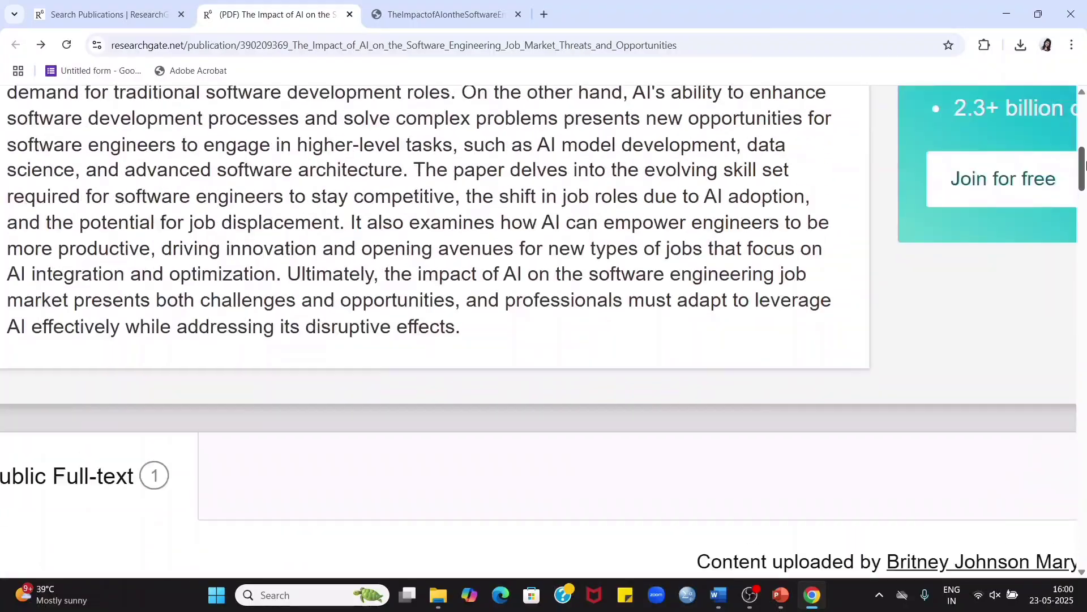
pyautogui.scroll(5, 1085, 158)
pyautogui.scroll(2, 1085, 160)
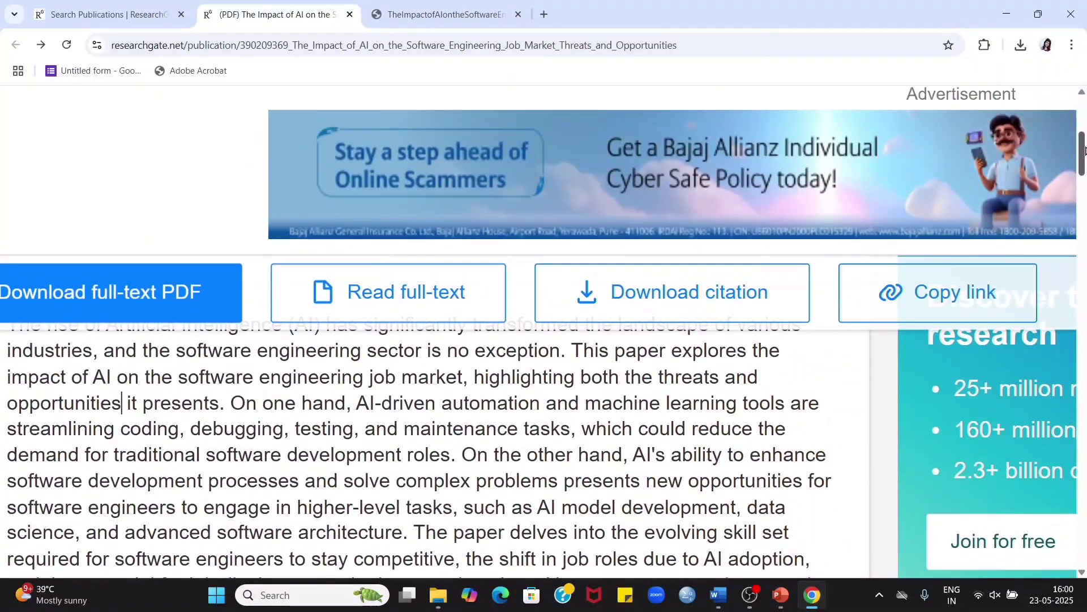
pyautogui.scroll(-5, 1076, 156)
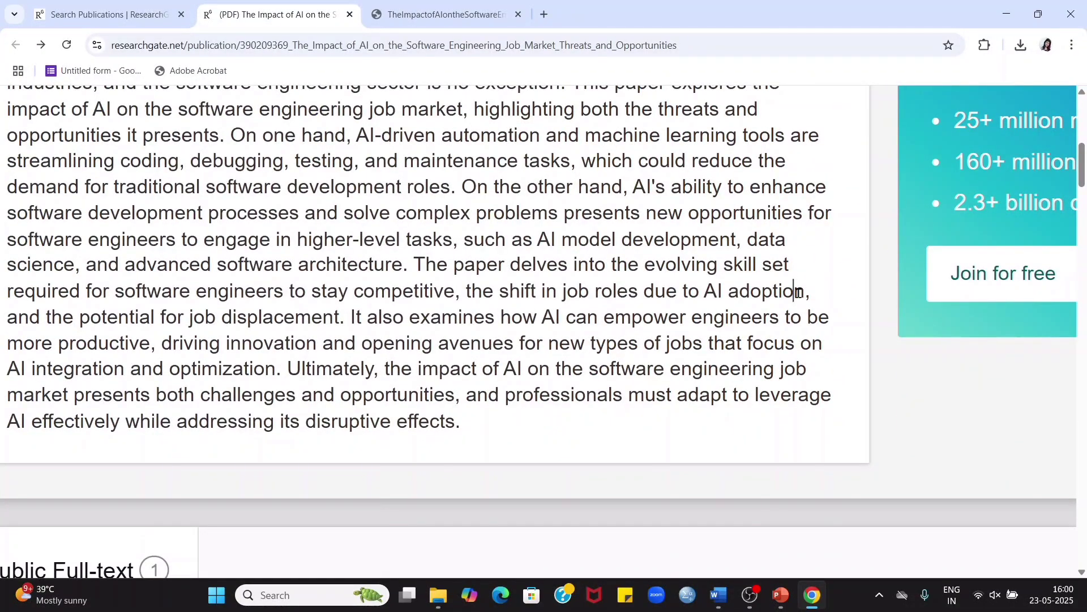
pyautogui.scroll(1, 800, 296)
pyautogui.press('Up')
pyautogui.press('Up')
pyautogui.press('Up')
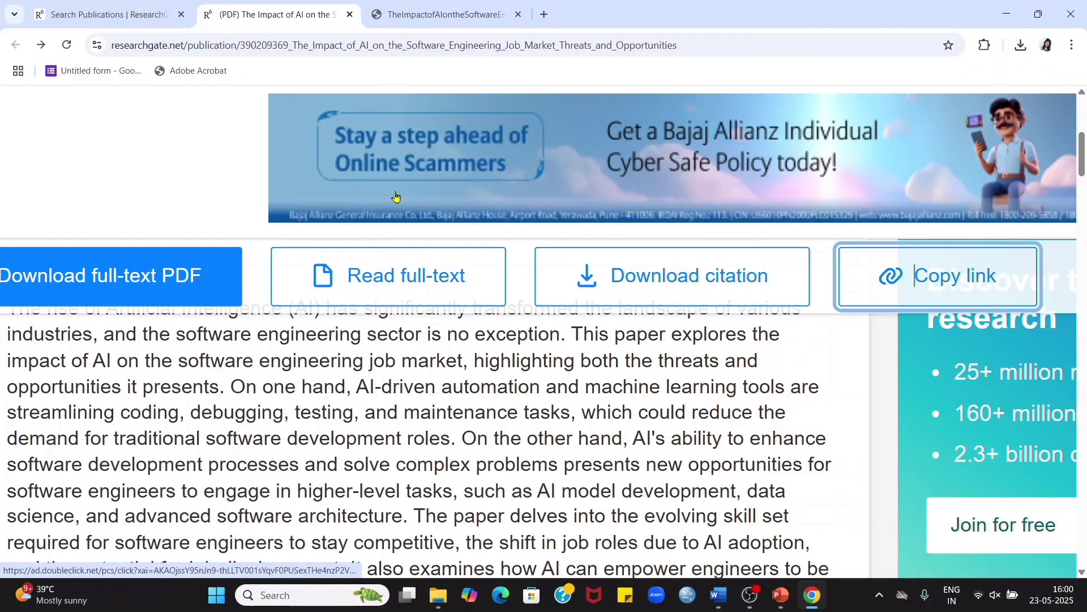
pyautogui.scroll(-5, 396, 197)
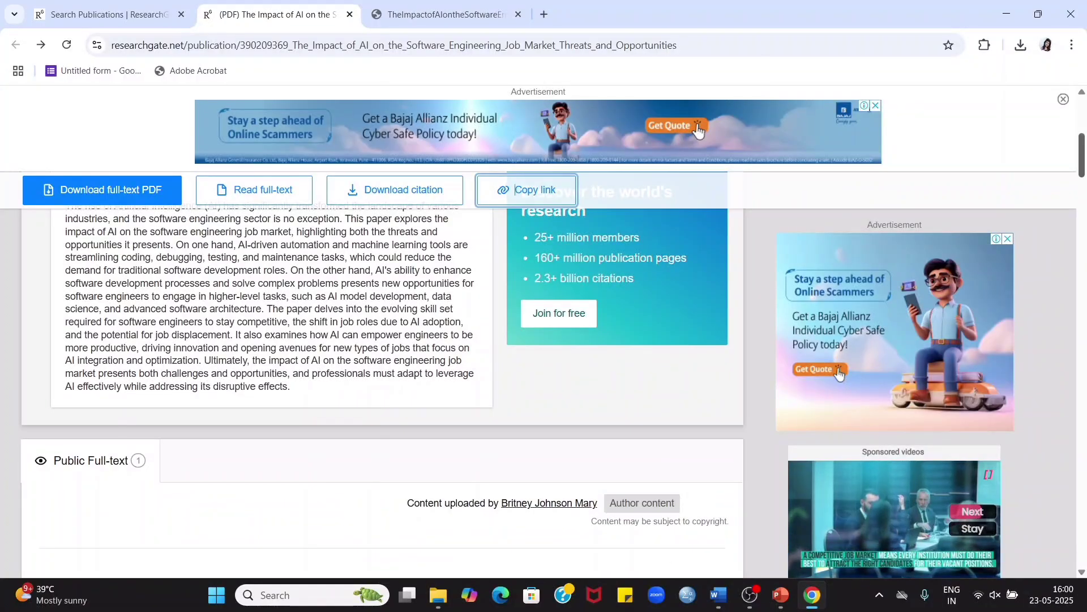
pyautogui.scroll(5, 1084, 139)
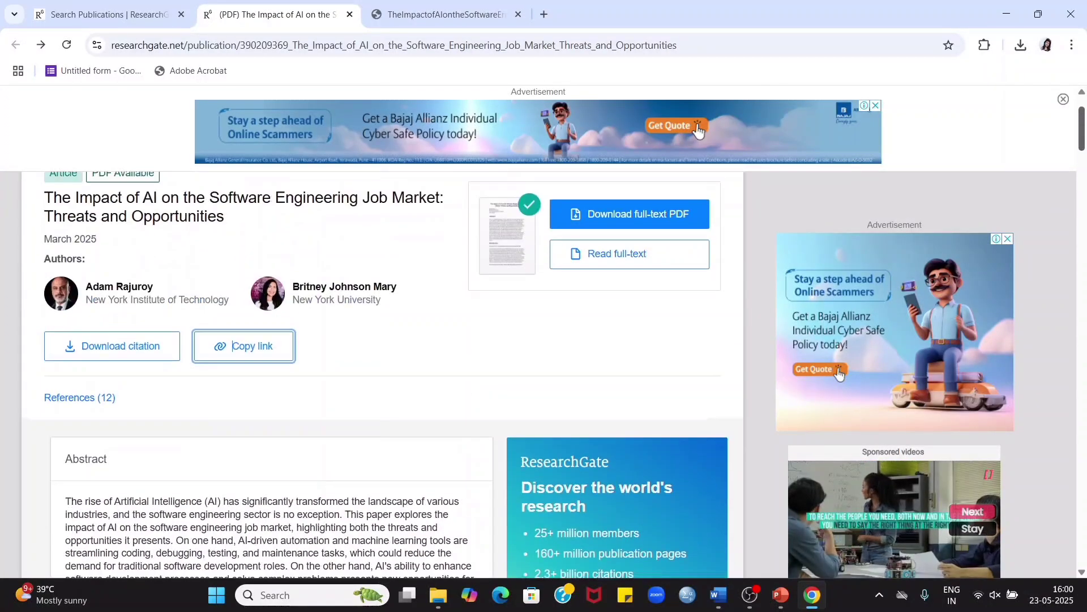
pyautogui.scroll(-3, 1083, 139)
pyautogui.moveTo(1086, 139); pyautogui.dragTo(1086, 143)
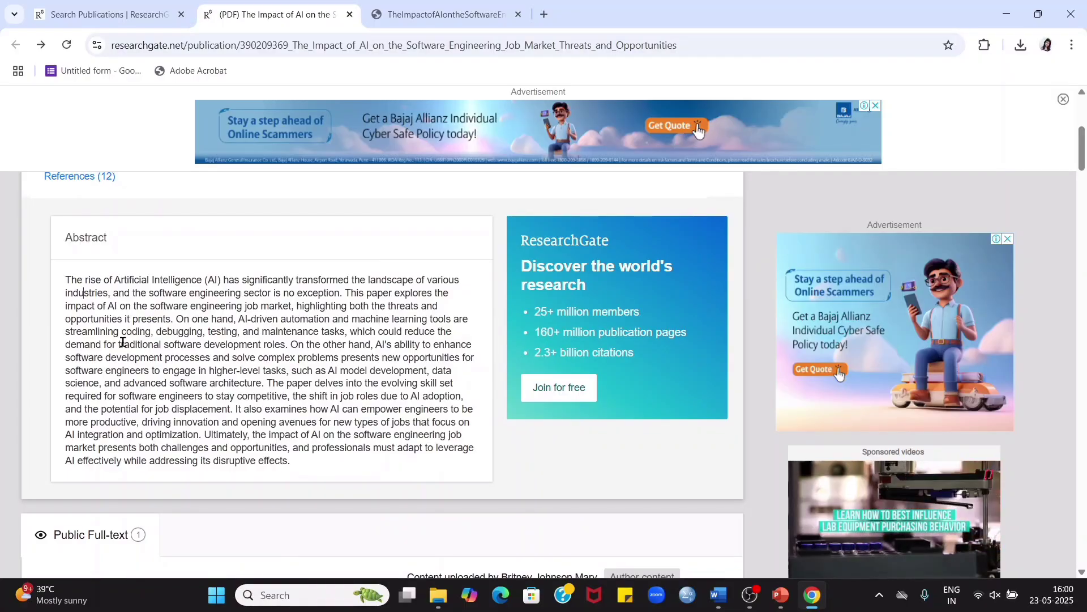
# Capture a screenshot of the enlarged abstract, switch to Word and paste it into the document's blank second page.
pyautogui.scroll(4, 133, 331)
pyautogui.scroll(-1, 123, 342)
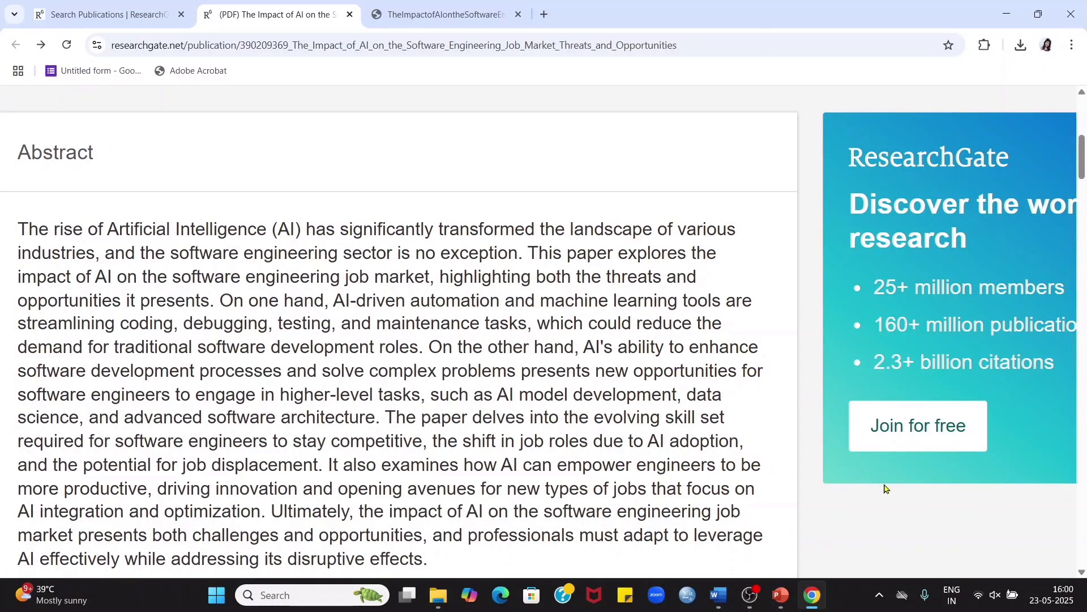
pyautogui.click(720, 605)
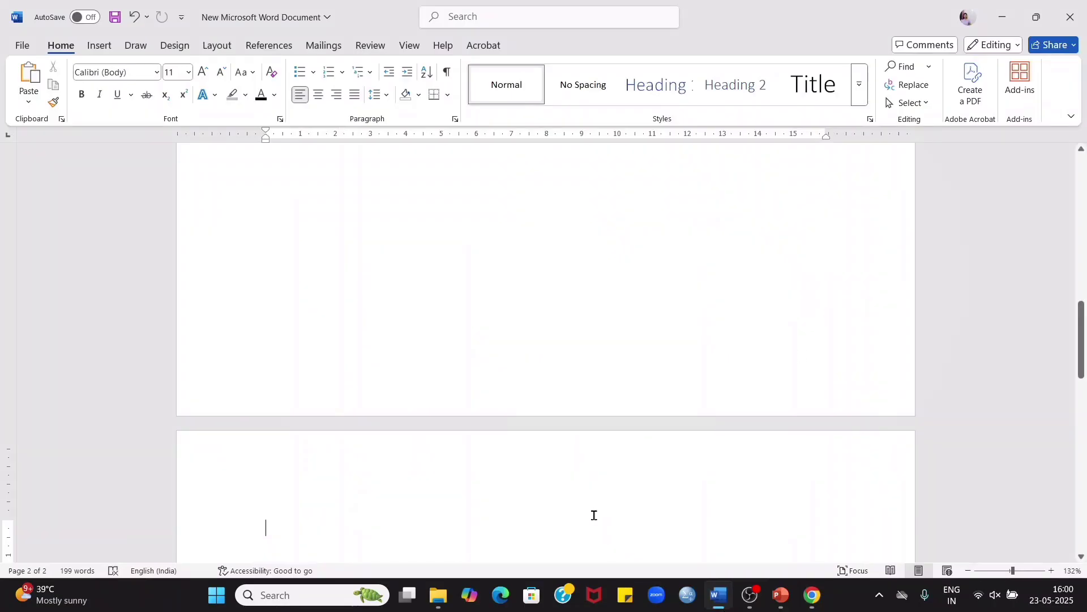
pyautogui.hotkey('ctrl', 'v')
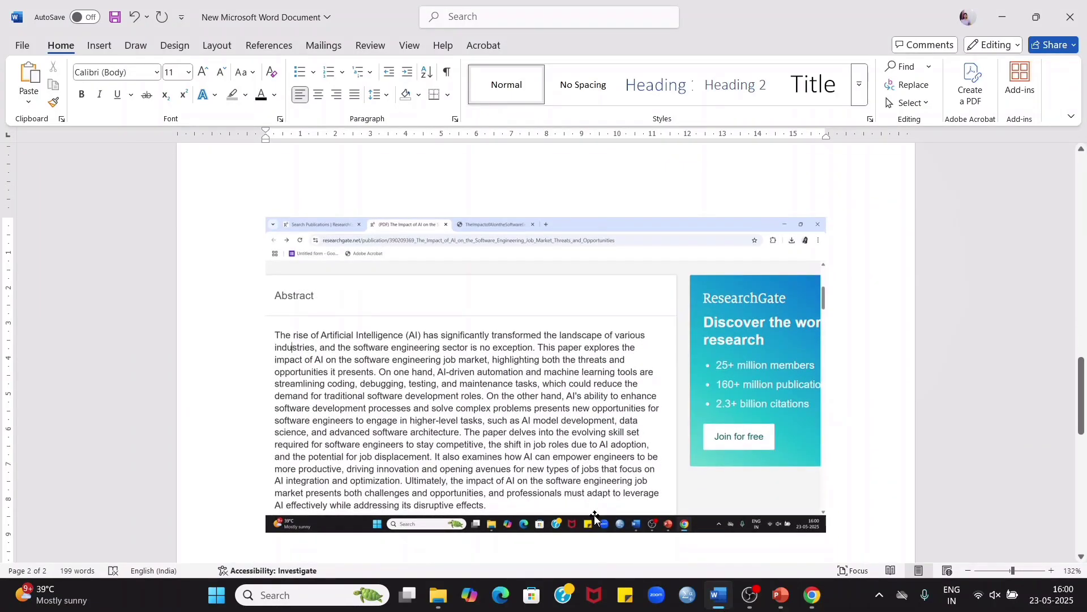
pyautogui.click(510, 346)
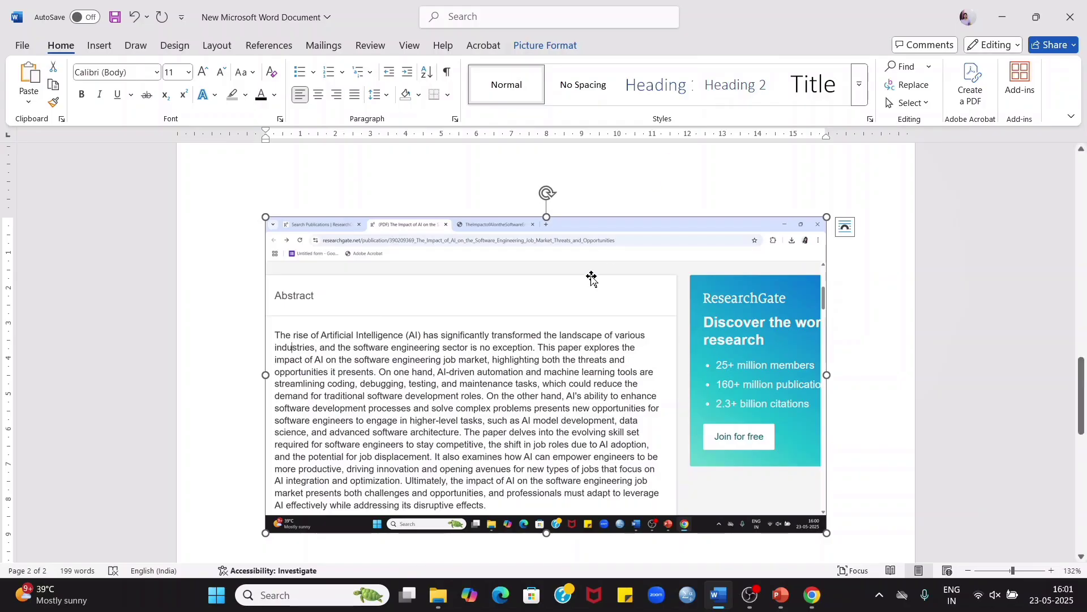
# Copy the full abstract text from the ResearchGate page and paste it on a new line below the screenshot in the Word document.
pyautogui.hotkey('alt', 'Tab')
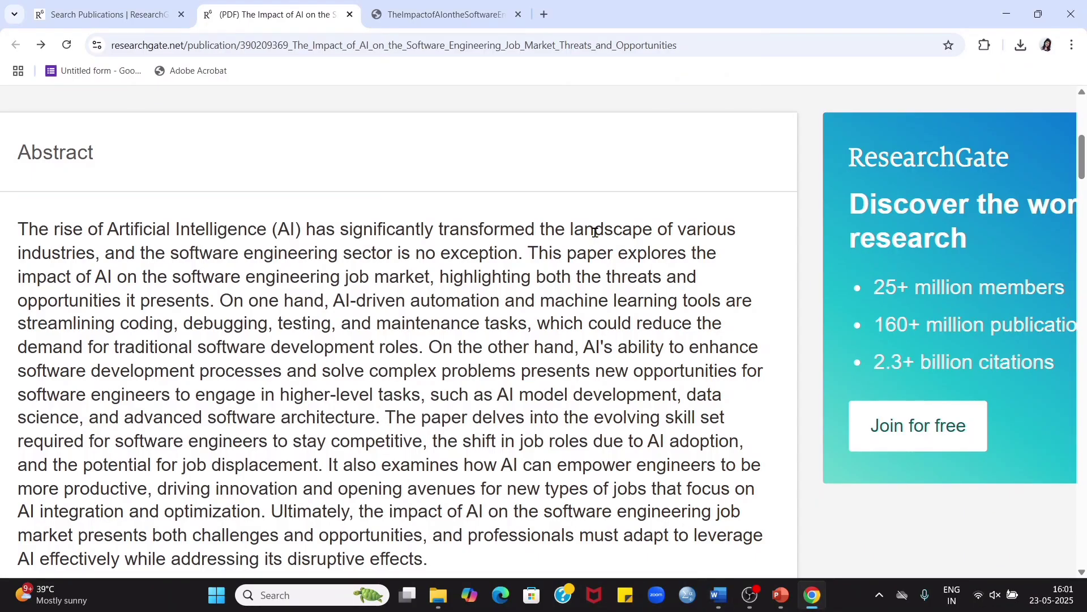
pyautogui.moveTo(18, 231); pyautogui.dragTo(461, 568)
pyautogui.hotkey('ctrl', 'c')
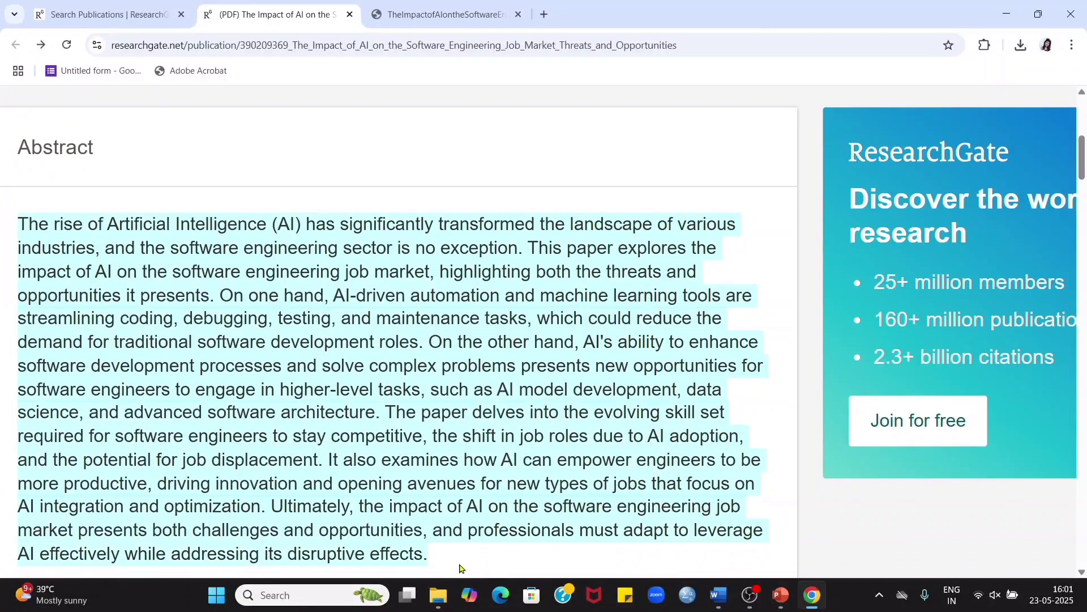
pyautogui.hotkey('alt', 'Tab')
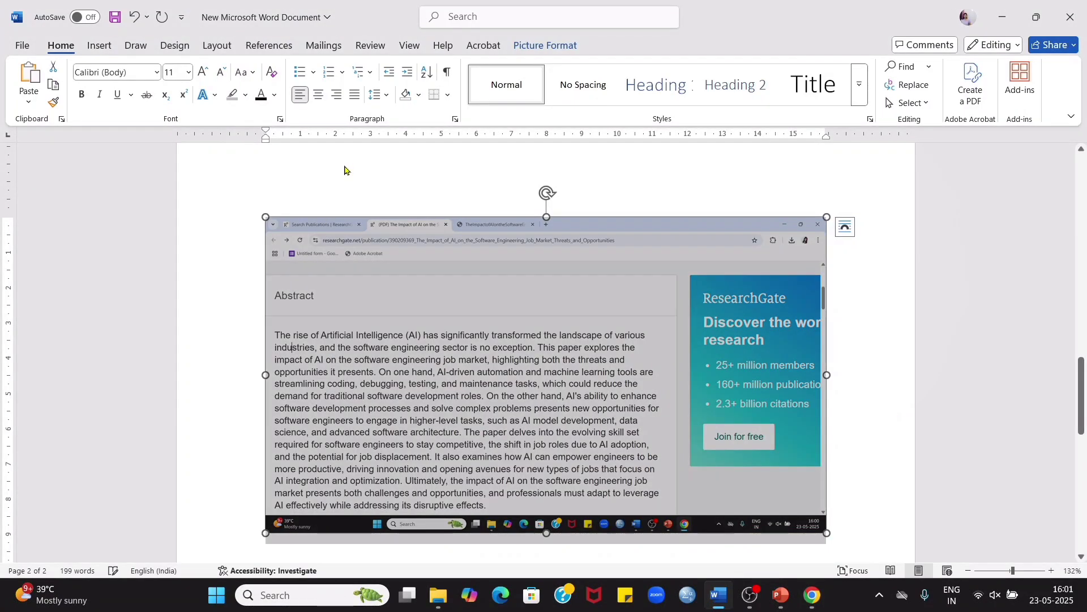
pyautogui.click(847, 514)
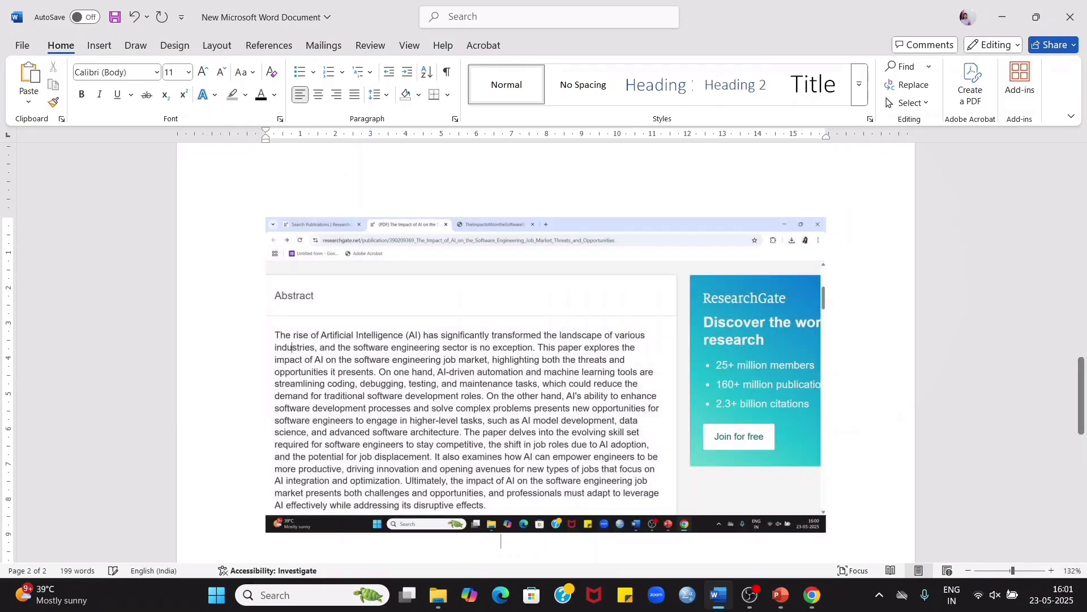
pyautogui.press('Return')
pyautogui.hotkey('ctrl', 'v')
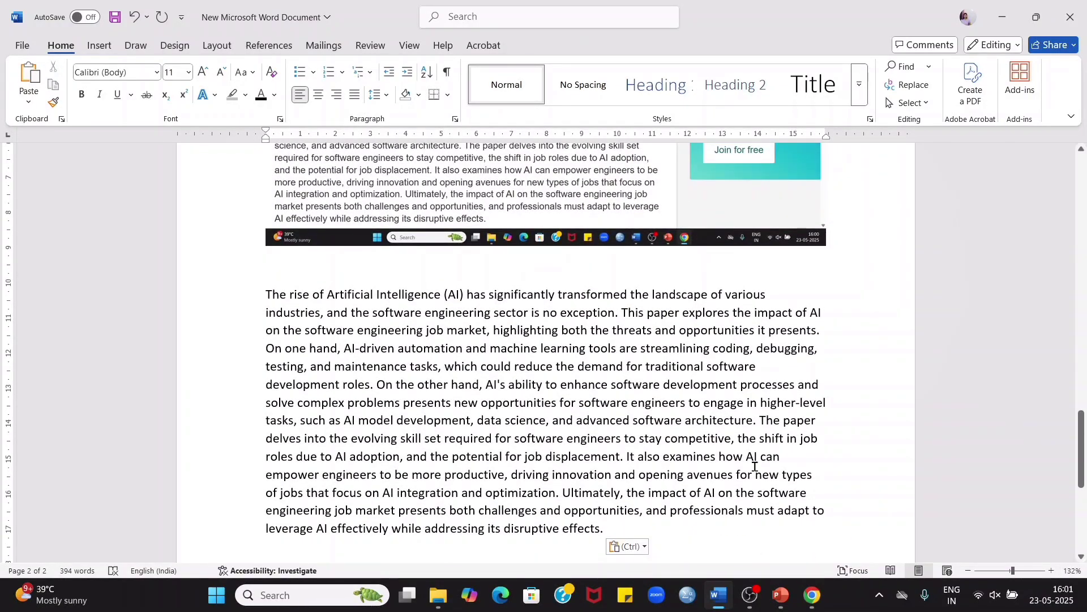
# Switch back to Chrome, restore the page's normal magnification and view the article's full-text options above its abstract.
pyautogui.hotkey('alt', 'Tab')
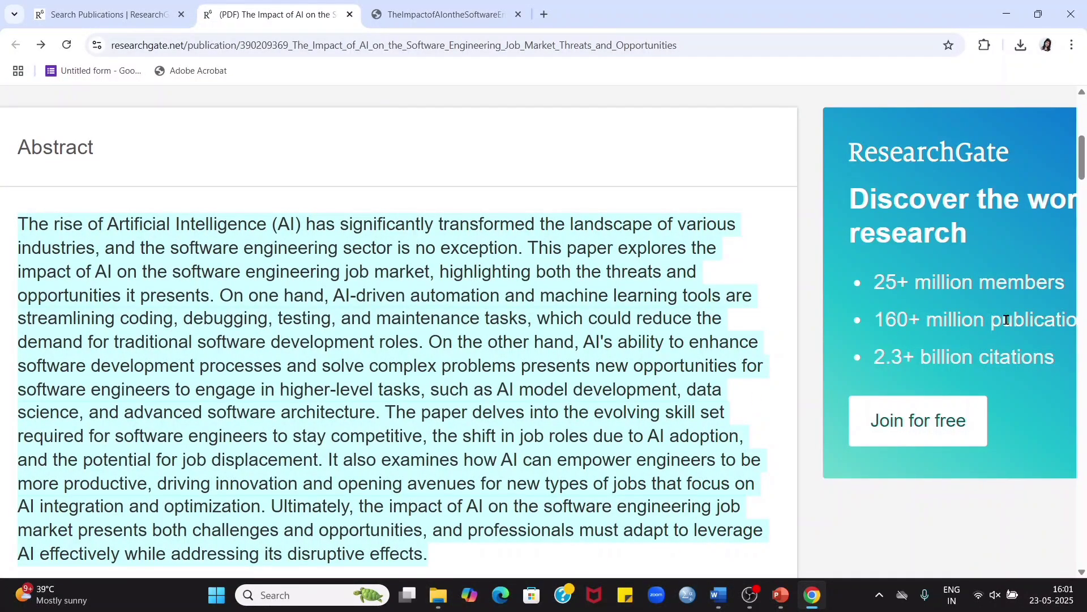
pyautogui.scroll(-5, 1006, 320)
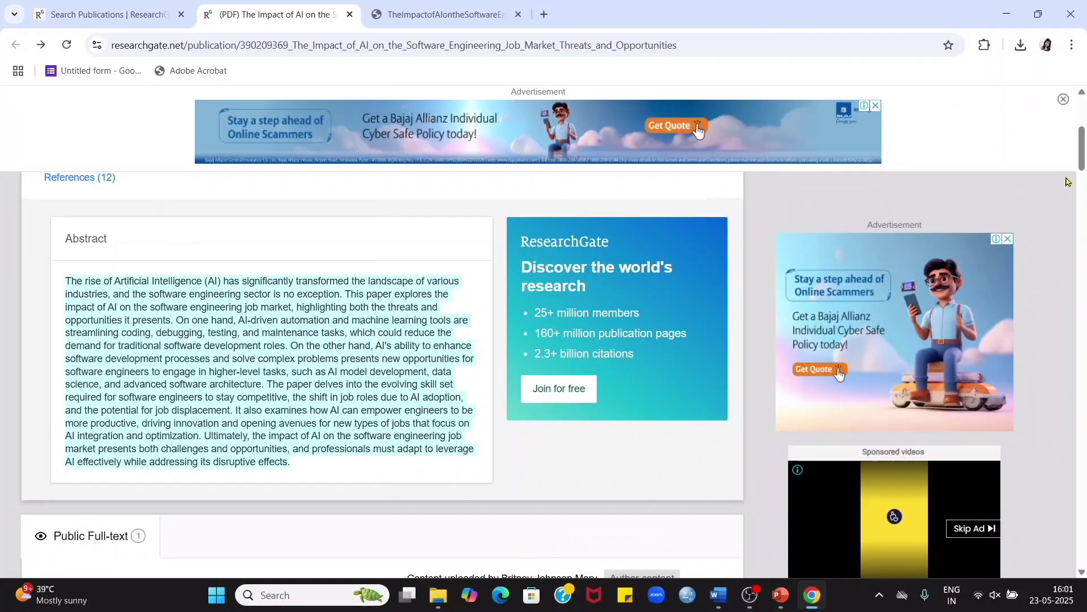
pyautogui.scroll(6, 481, 385)
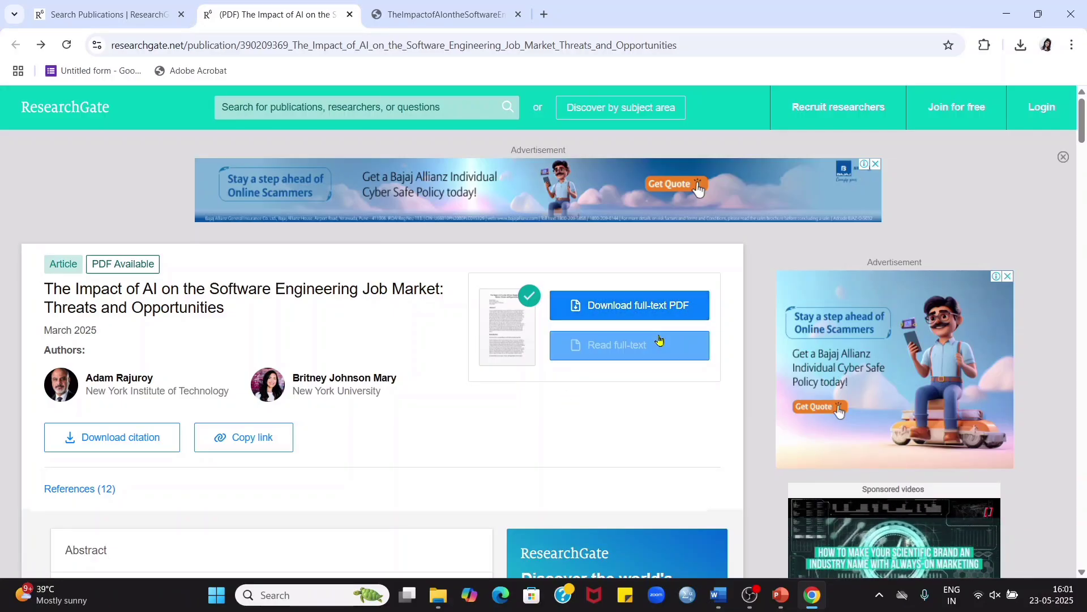
# Return to the search results, open the conference paper "Intelligence Augmentation Engineering (IAE)" to check its full-text options, and go back to the results.
pyautogui.click(120, 9)
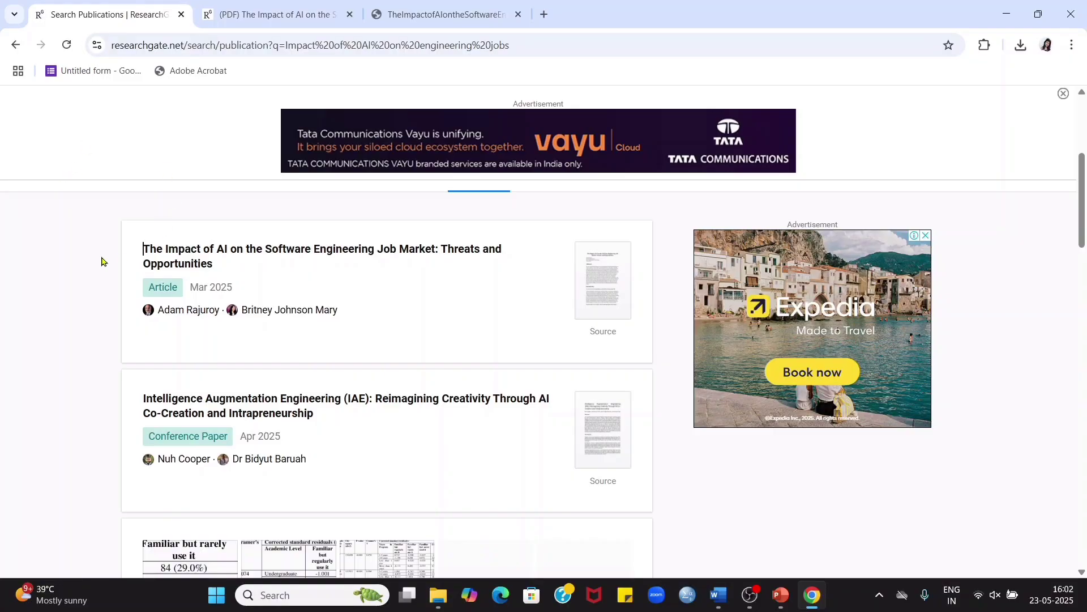
pyautogui.press('Down')
pyautogui.press('Down')
pyautogui.press('Down')
pyautogui.press('Down')
pyautogui.press('Down')
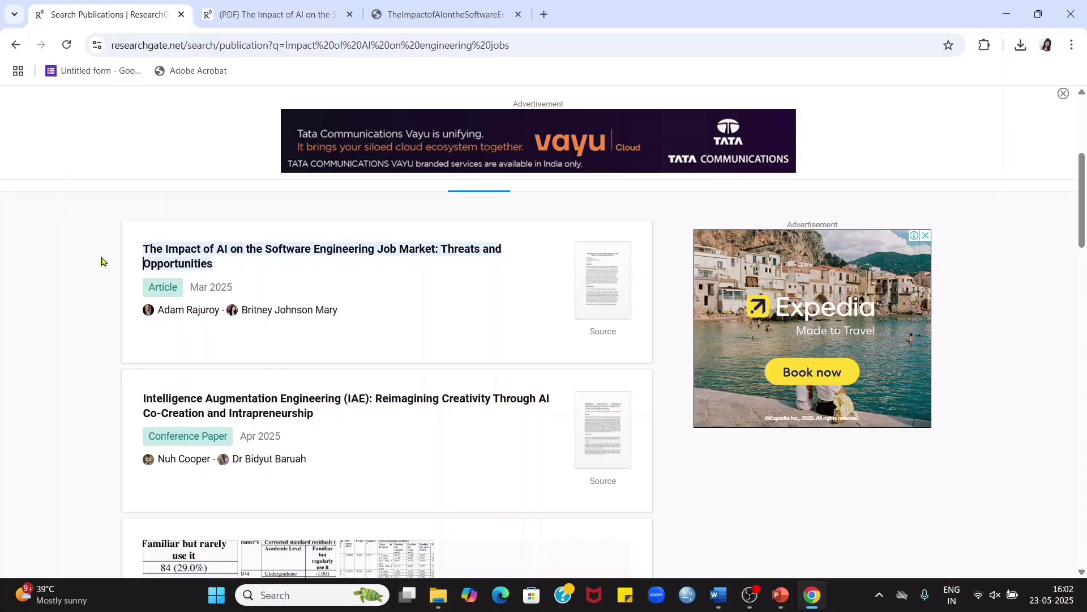
pyautogui.click(321, 407)
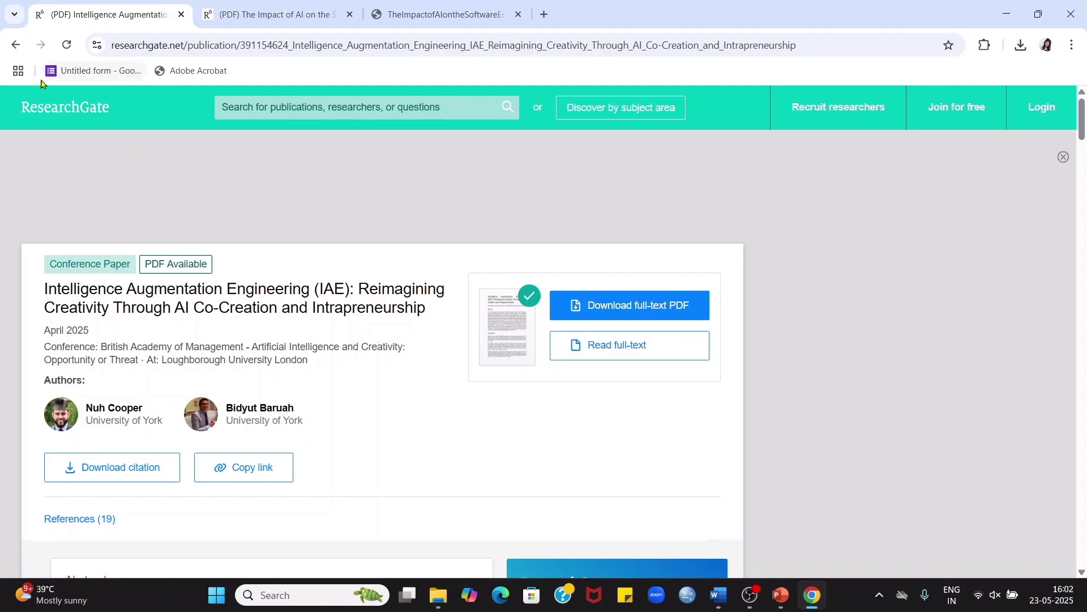
pyautogui.click(16, 45)
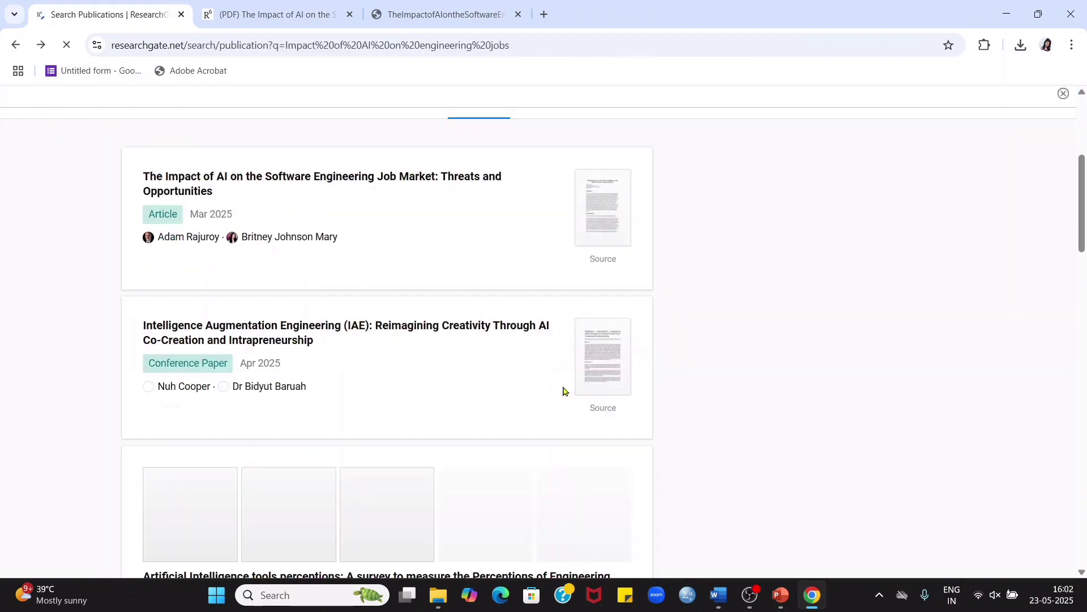
# Open the article "Steve Jobs: Pioneering AI in Software Engineering" to check its full-text options, and go back to the search results.
pyautogui.scroll(-10, 341, 291)
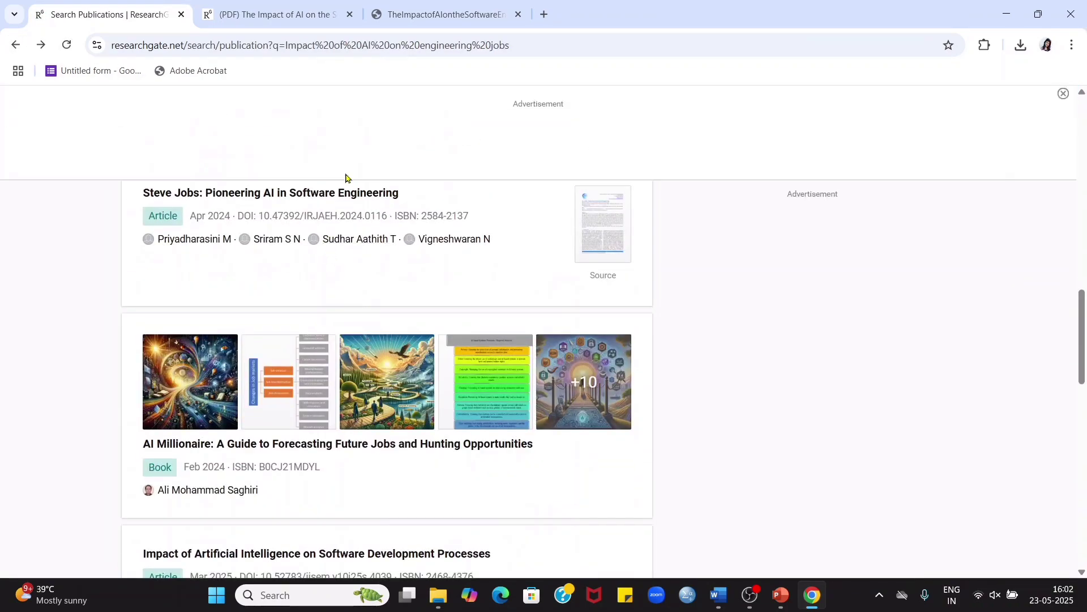
pyautogui.click(349, 195)
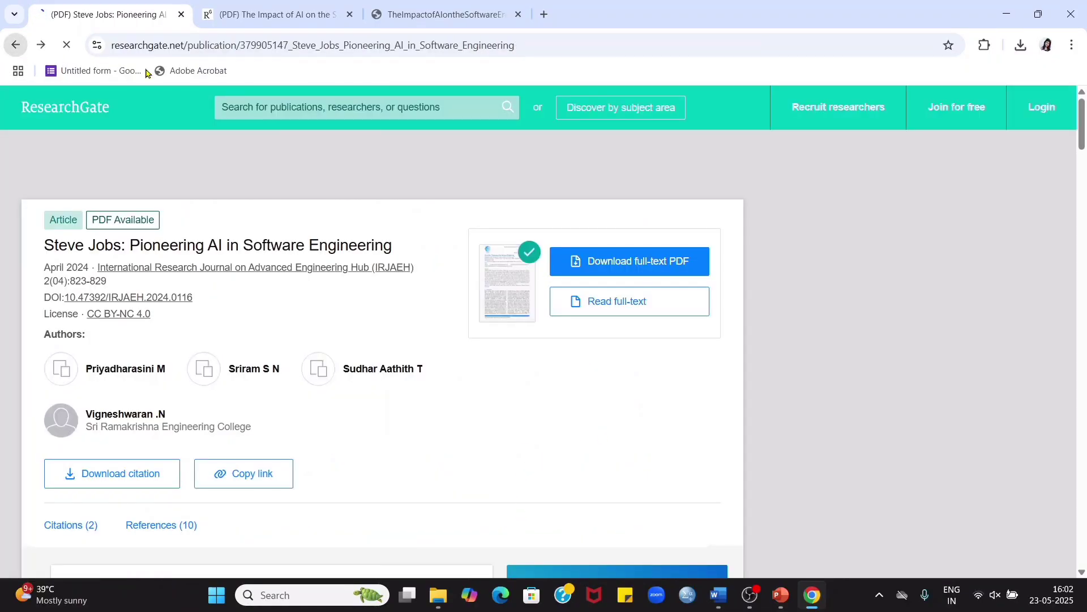
pyautogui.hotkey('alt', 'Left')
# Open the article "Impact of Artificial Intelligence on Software Development Processes" and examine its full-text request option, DOI and abstract.
pyautogui.scroll(-3, 430, 451)
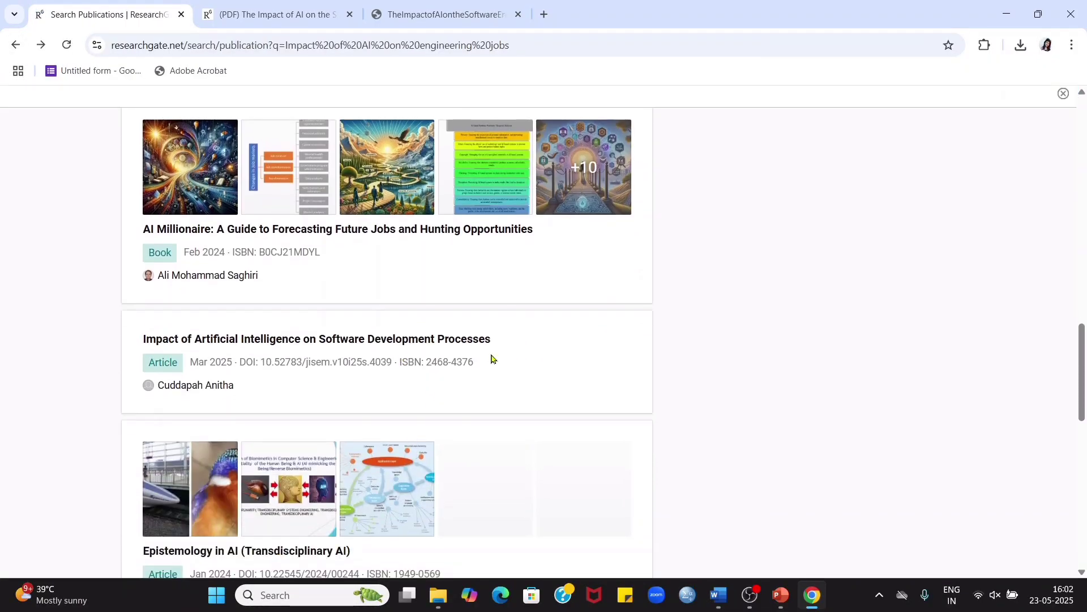
pyautogui.click(480, 347)
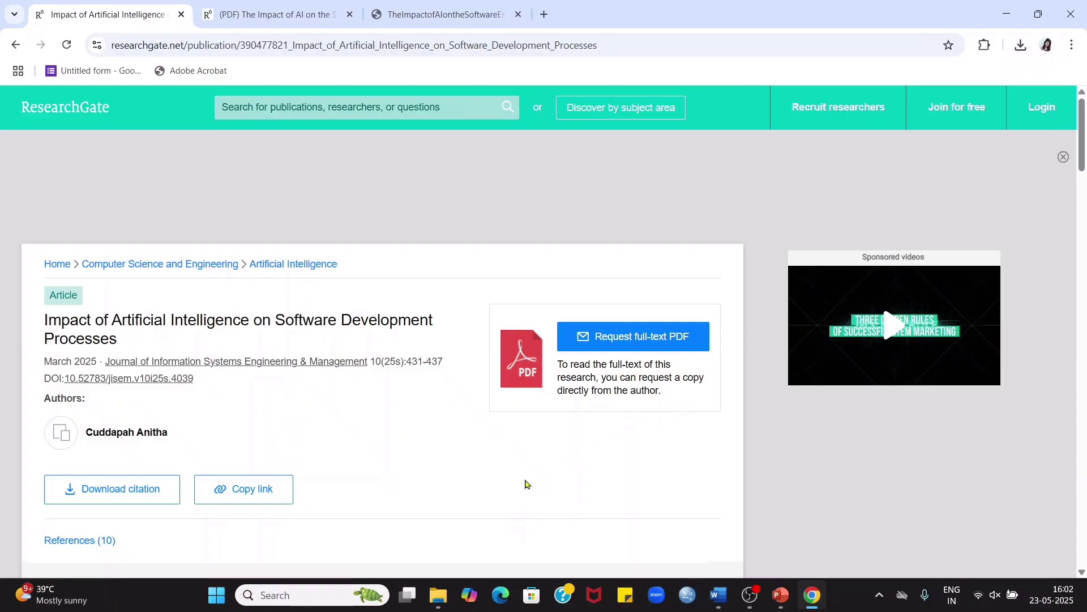
pyautogui.scroll(-3, 526, 484)
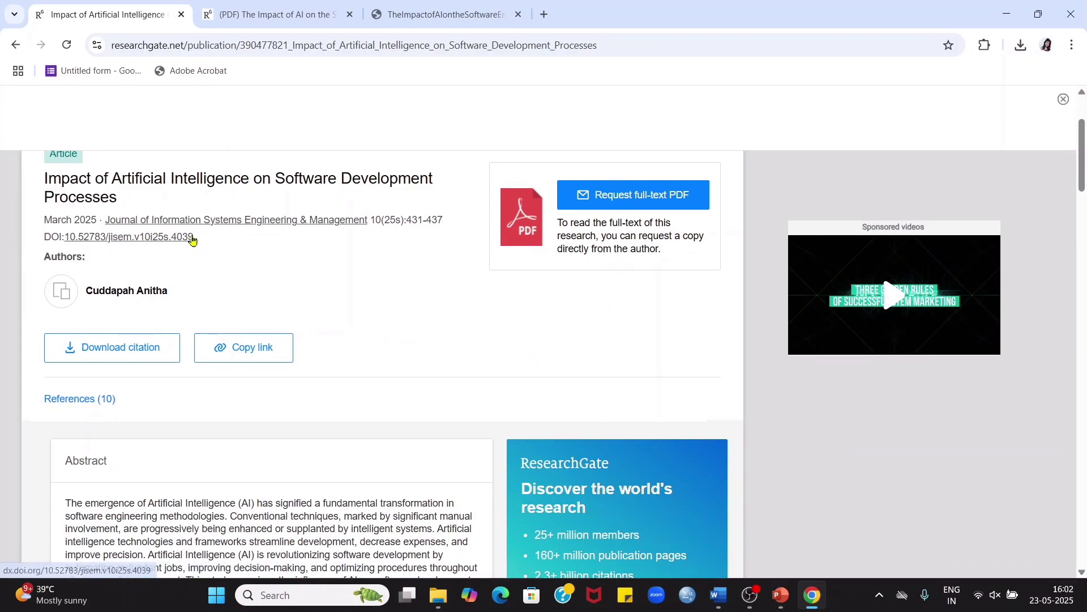
# Copy the DOI 10.52783/jisem.v10i25s.4039 of the article "Impact of Artificial Intelligence on Software Development Processes".
pyautogui.moveTo(198, 238); pyautogui.dragTo(66, 236)
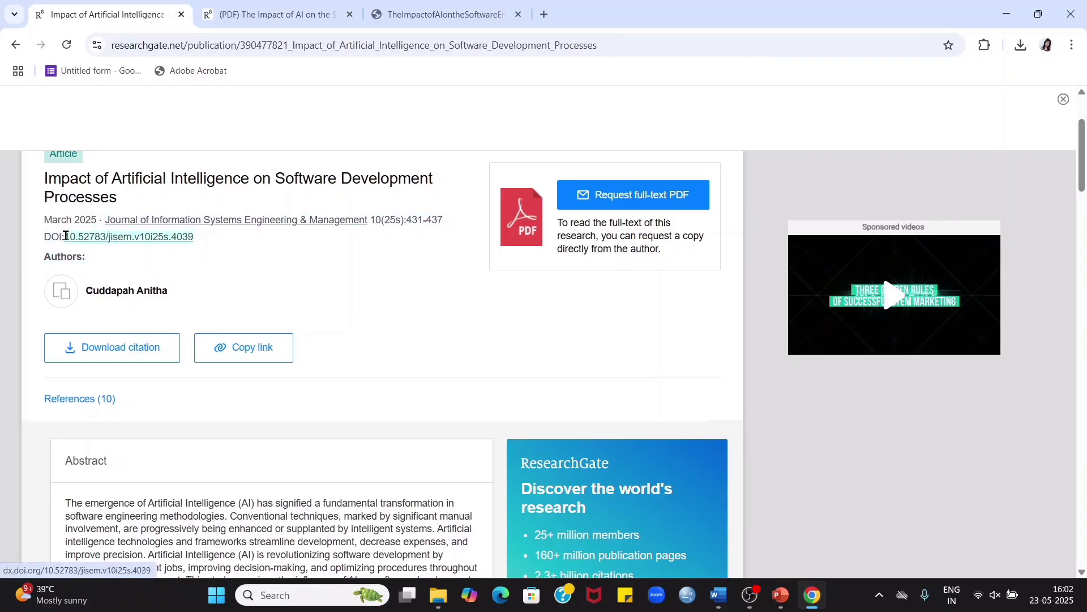
pyautogui.rightClick(173, 235)
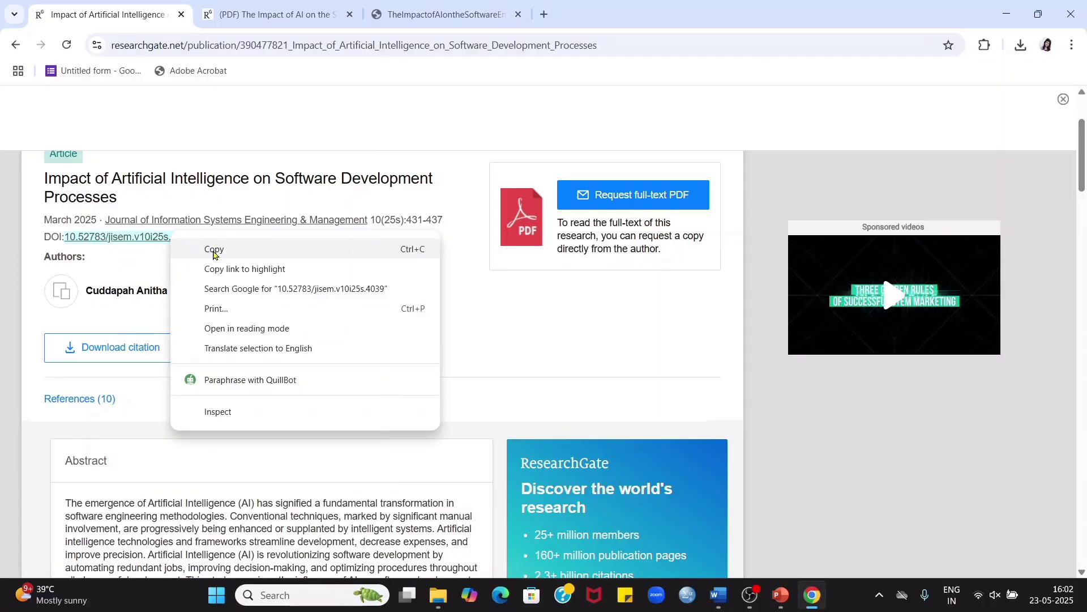
pyautogui.click(216, 249)
# Search the web for "scihub" in a new tab, open sci-hub.se and look up the article by its copied DOI.
pyautogui.click(543, 14)
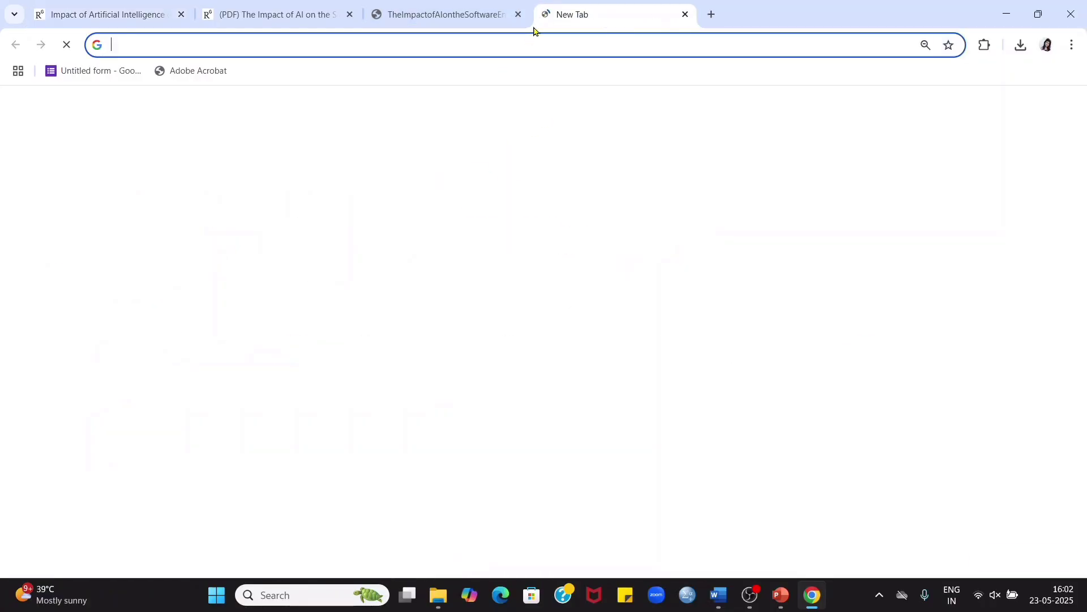
pyautogui.write('scihub')
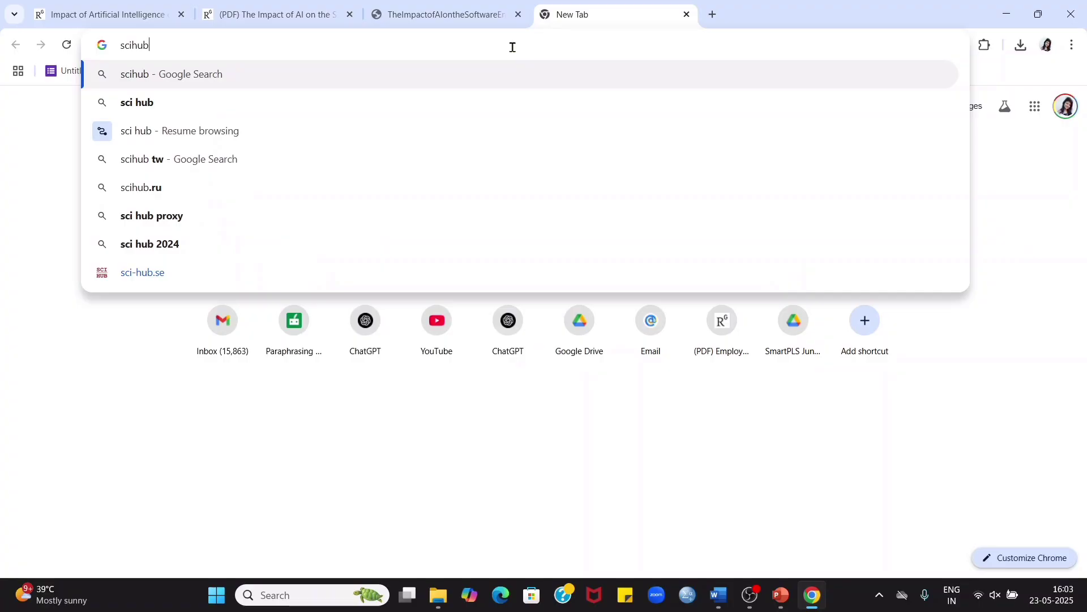
pyautogui.press('Return')
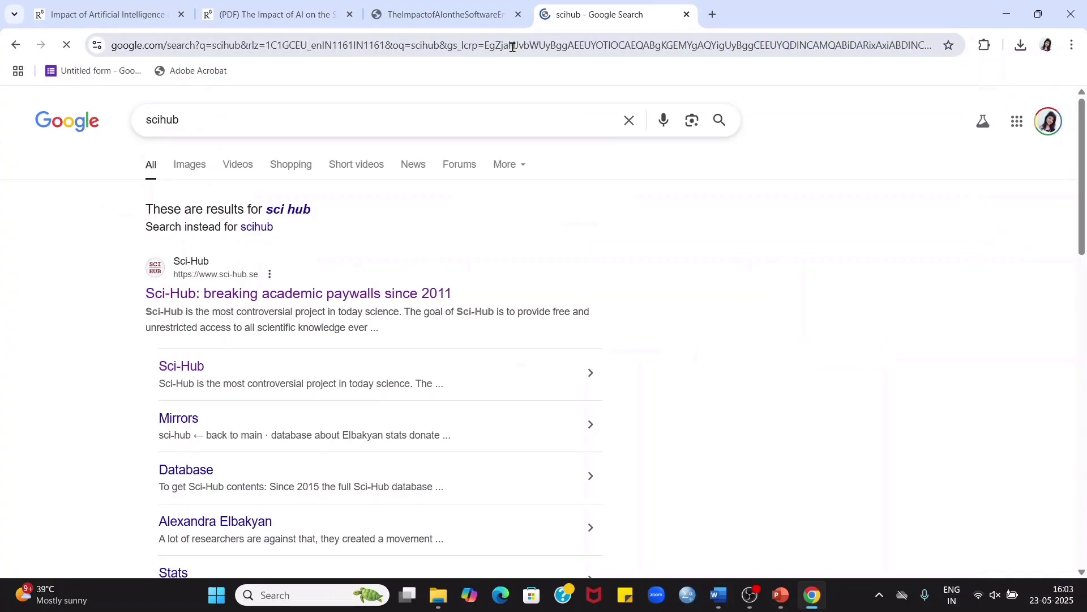
pyautogui.click(408, 294)
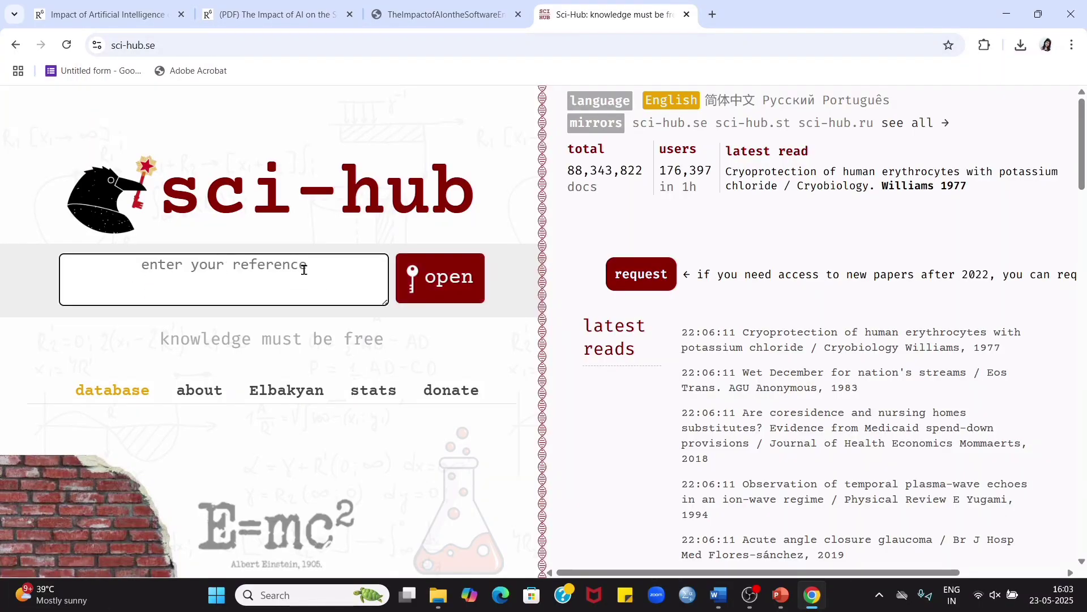
pyautogui.hotkey('ctrl', 'v')
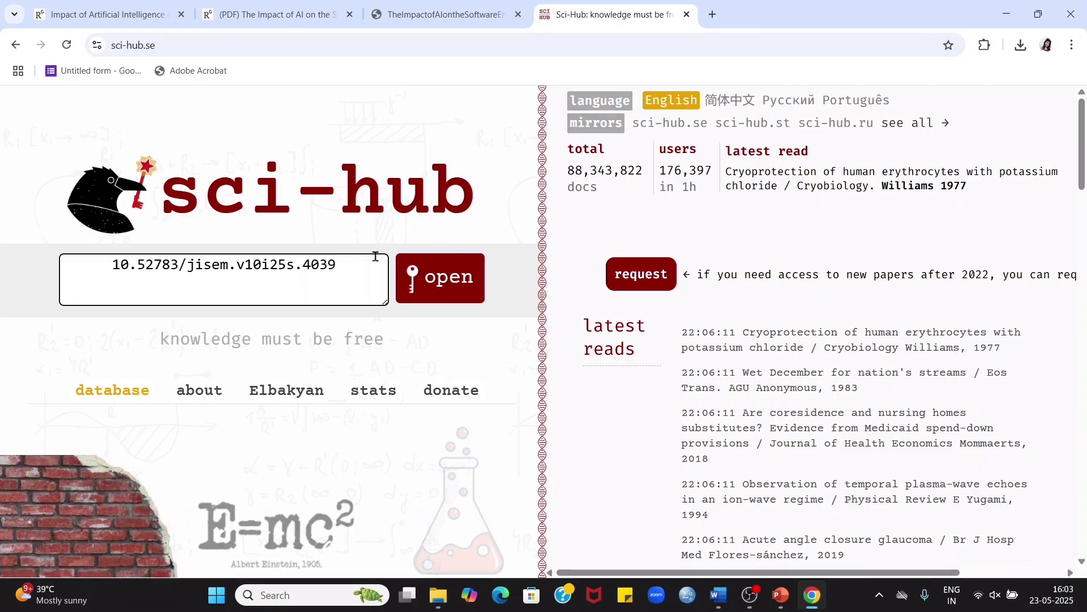
pyautogui.click(434, 266)
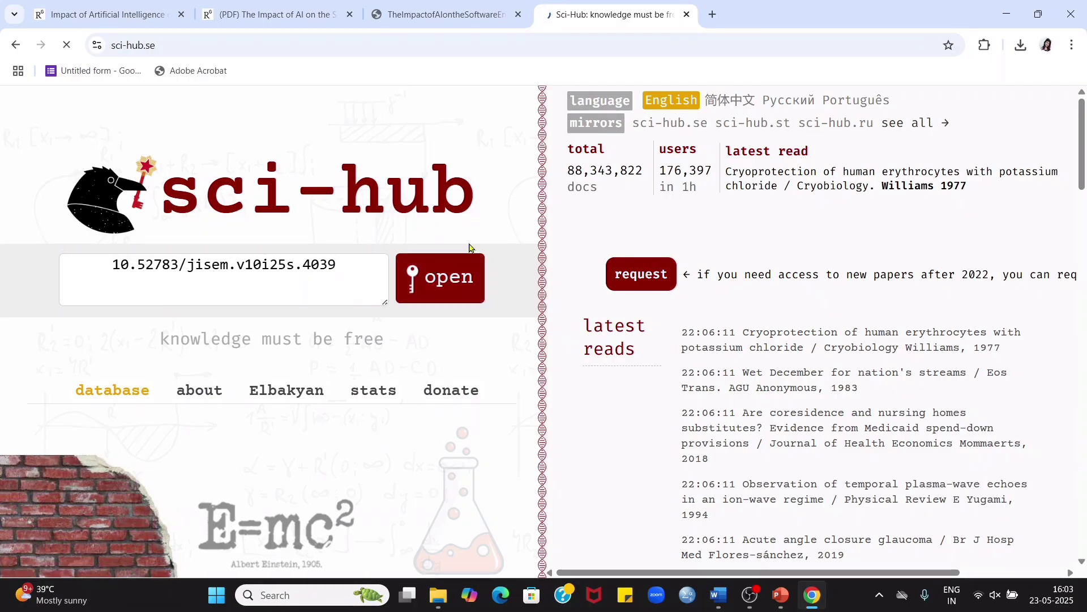
# Go back to the web results, open the "sci-hub proxy search links" site, look up DOI 10.52783/jisem.v10i25s.4039 and return to its start page.
pyautogui.click(15, 44)
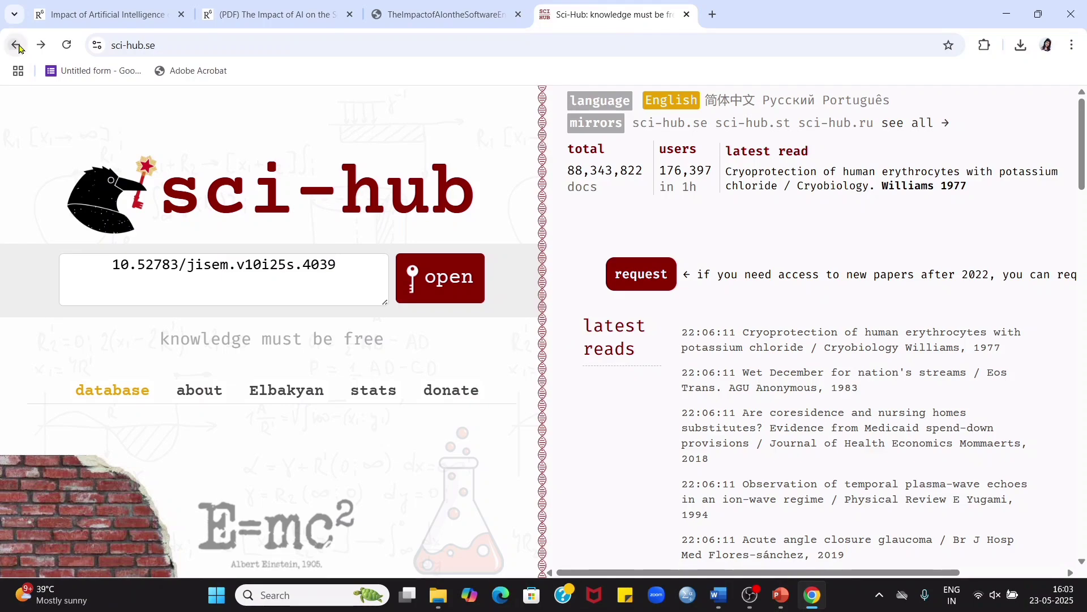
pyautogui.click(17, 46)
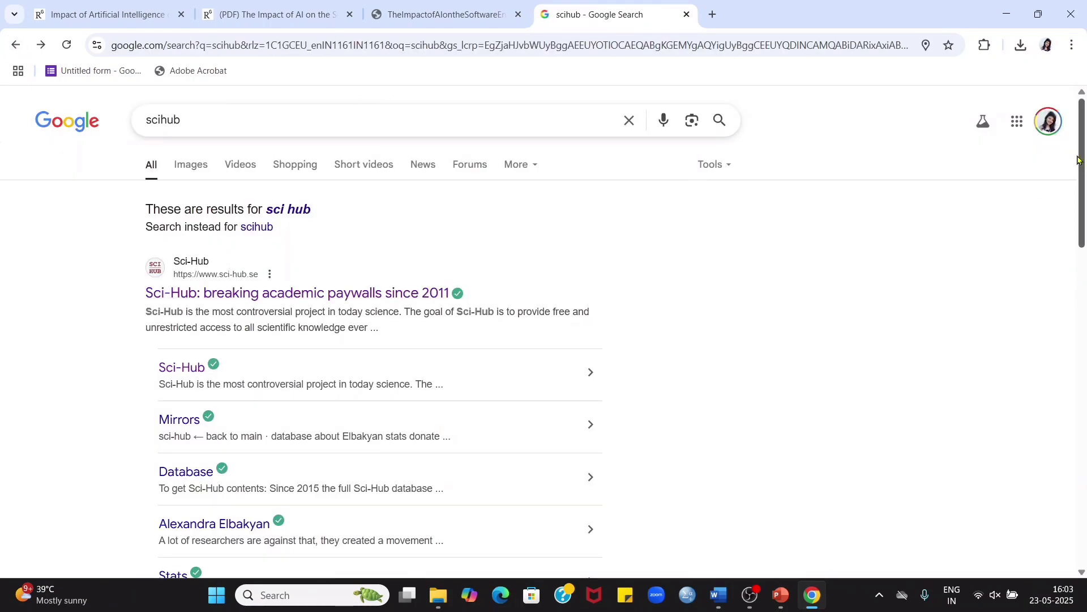
pyautogui.moveTo(1079, 160); pyautogui.dragTo(1079, 302)
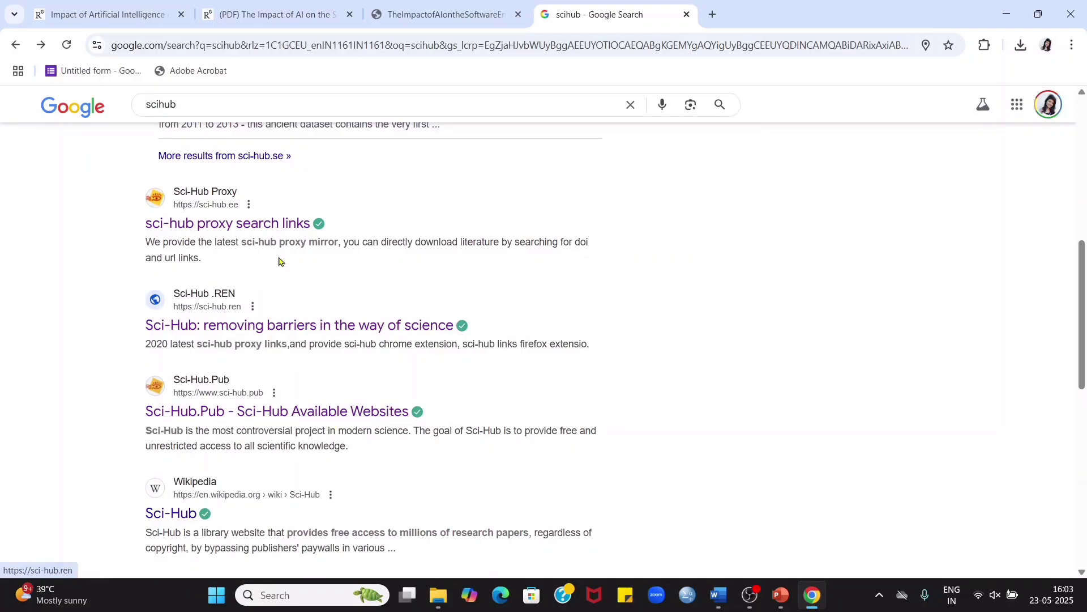
pyautogui.click(264, 234)
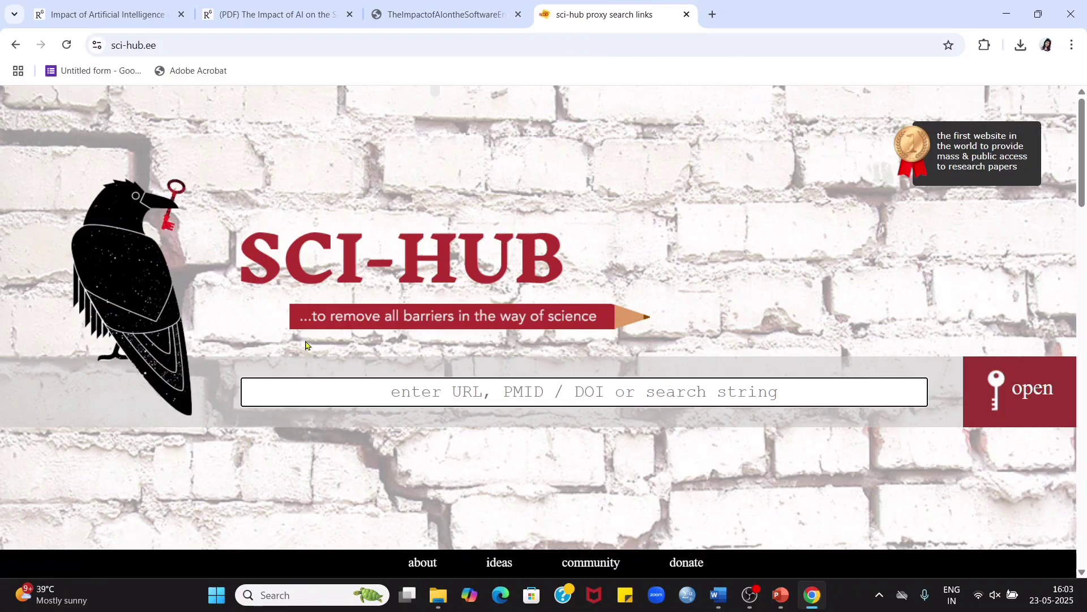
pyautogui.write('10.52783/jisem.v10i25s.4039')
pyautogui.press('Return')
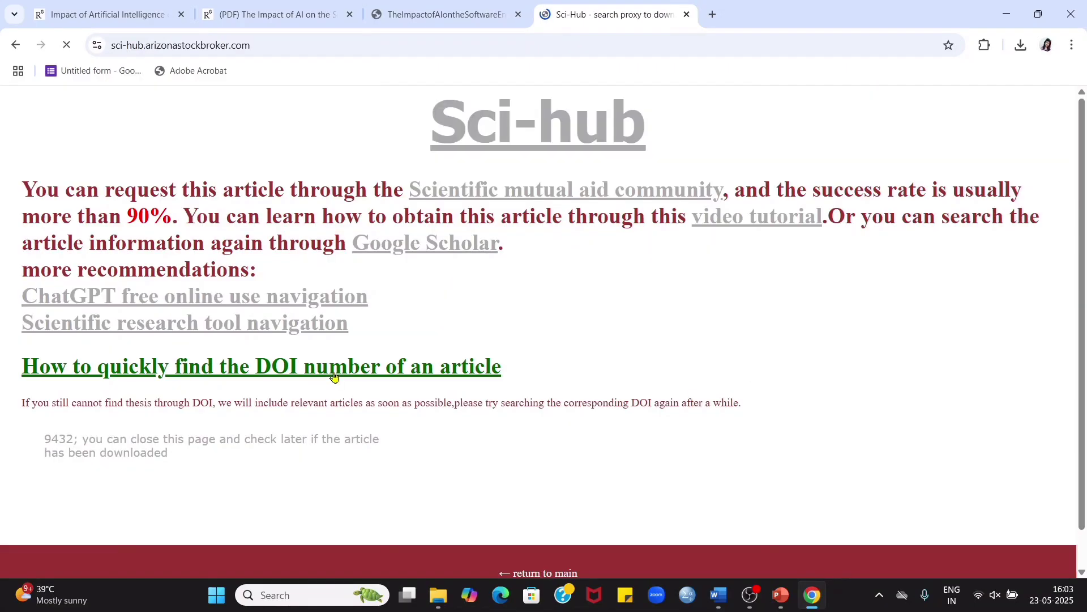
pyautogui.click(25, 49)
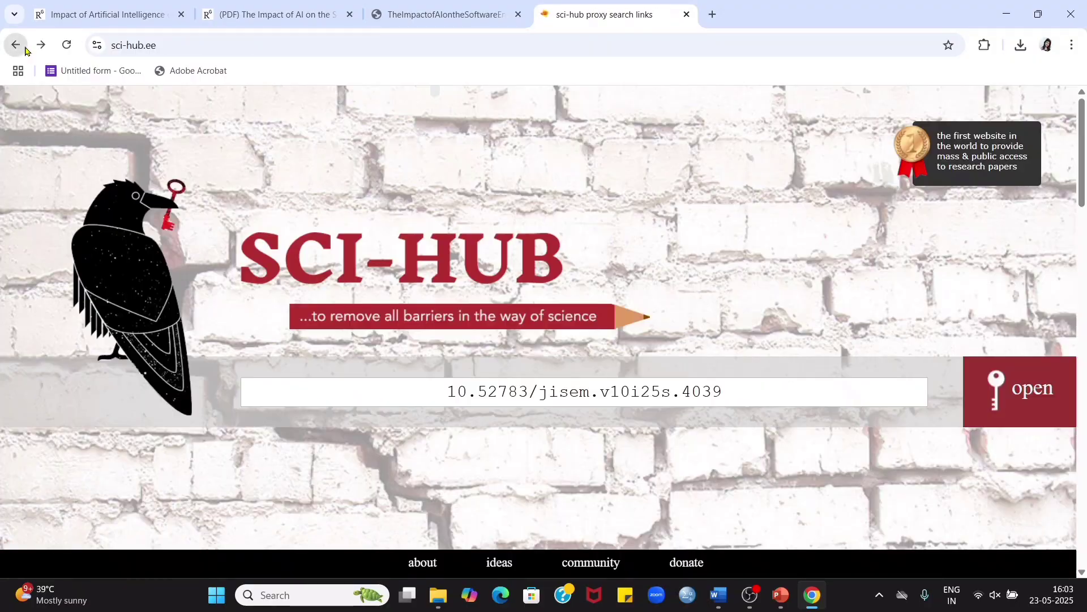
# Search the web for "google scholar" in a new tab and open the Google Scholar site.
pyautogui.click(713, 15)
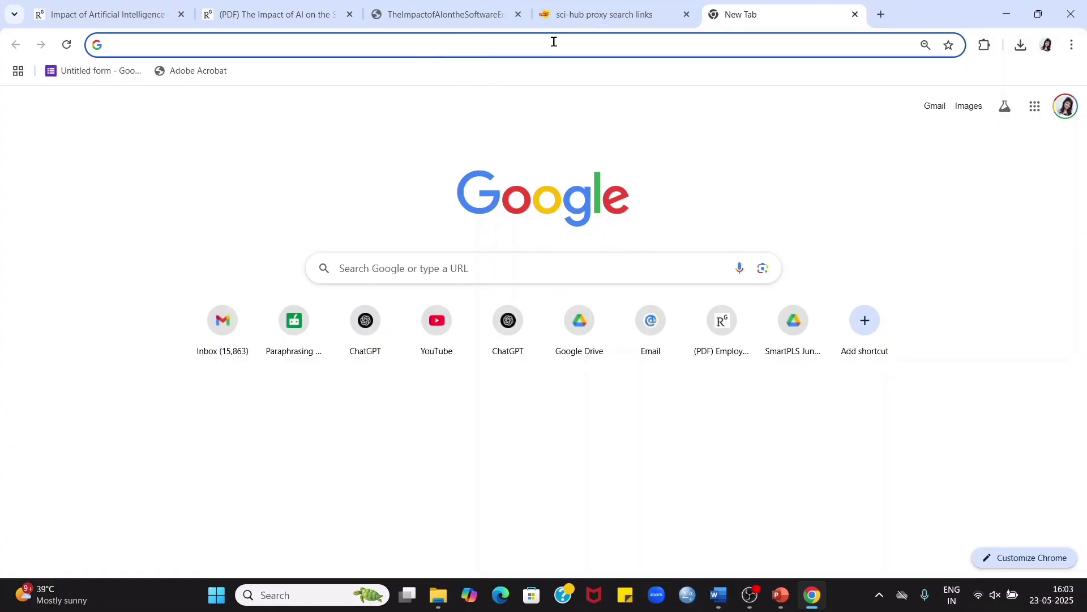
pyautogui.write('google sch')
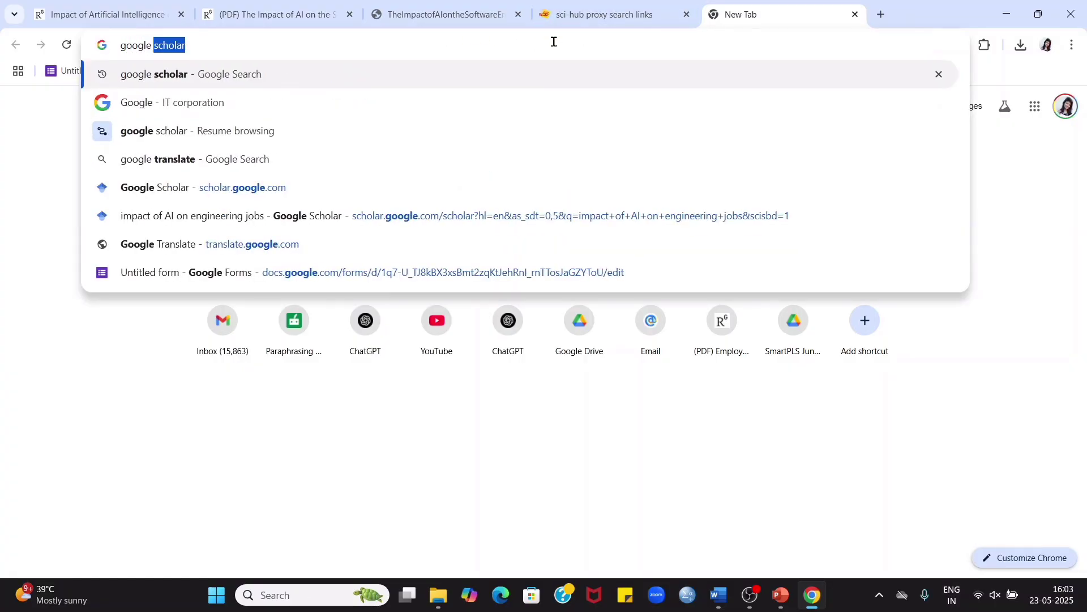
pyautogui.write('olar')
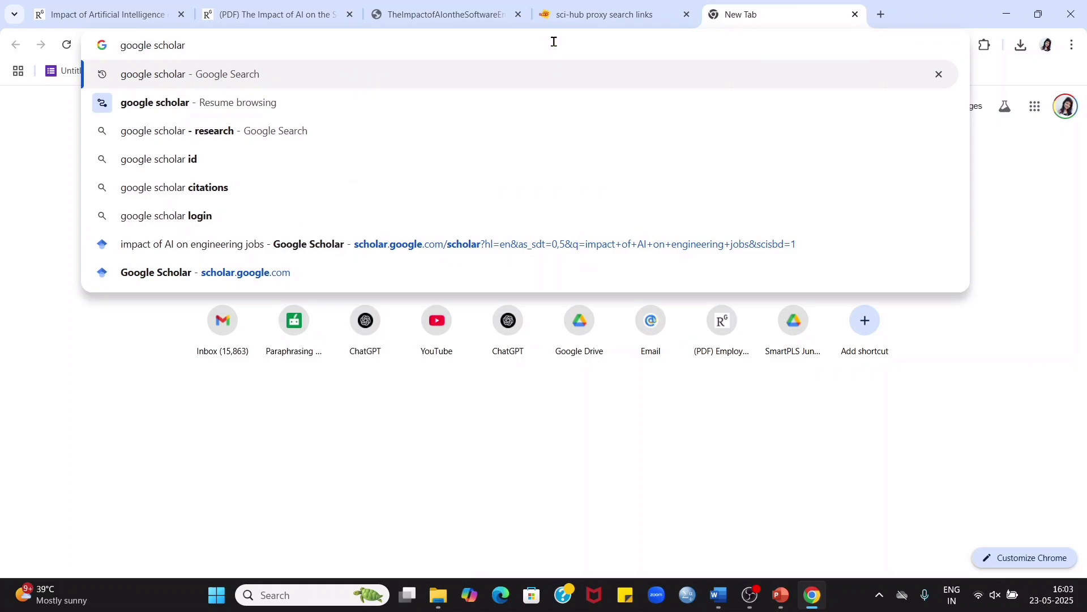
pyautogui.press('Return')
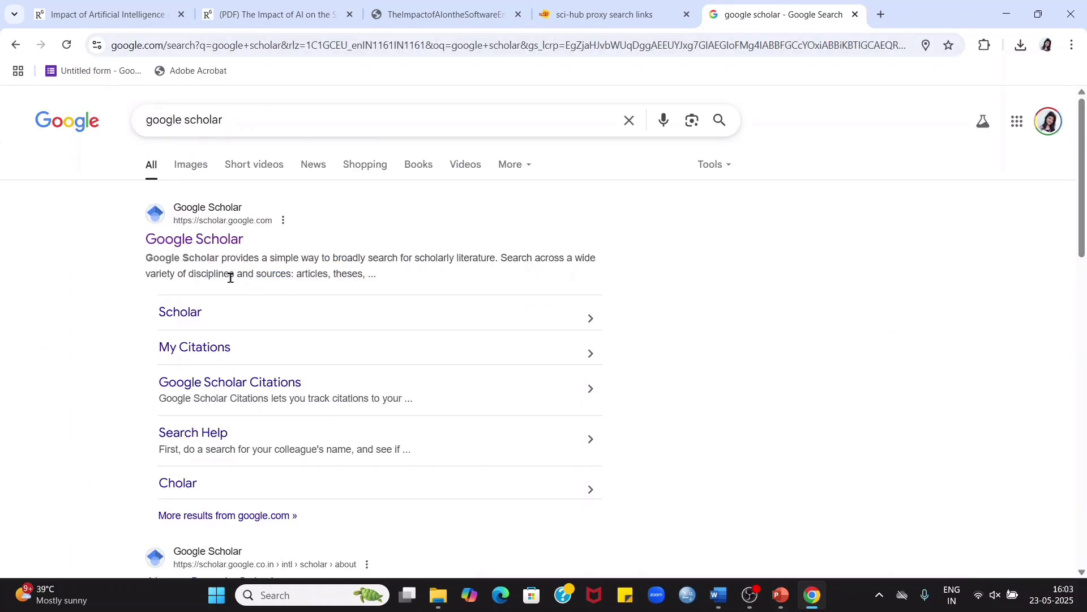
pyautogui.click(211, 239)
# Copy the title "The Impact of AI on the Software Engineering Job Market: Threats and Opportunities" from ResearchGate and search Google Scholar for it.
pyautogui.click(276, 14)
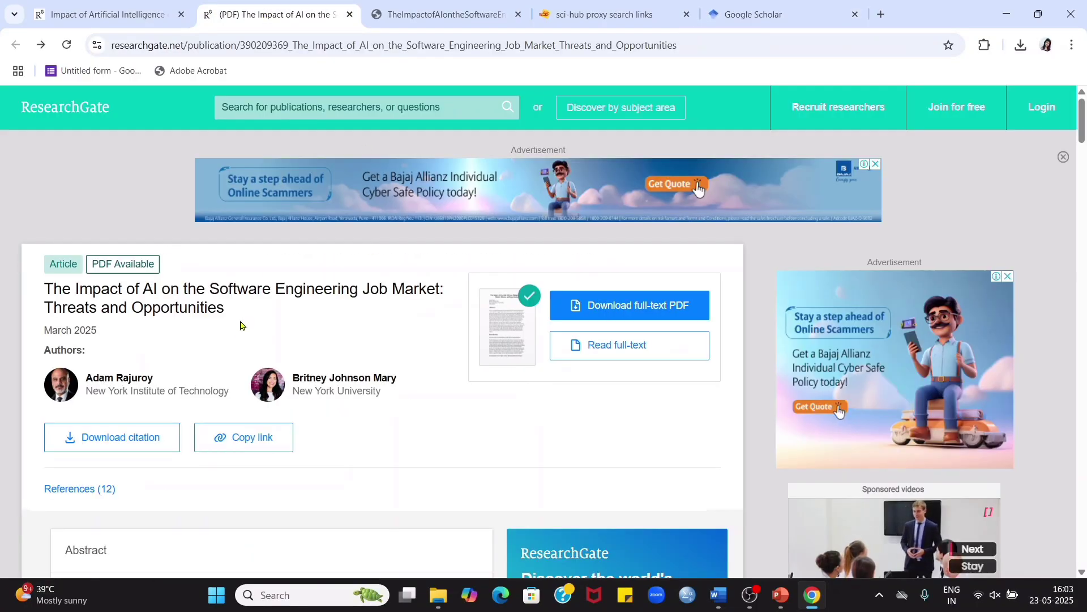
pyautogui.moveTo(225, 310); pyautogui.dragTo(48, 290)
pyautogui.hotkey('ctrl', 'c')
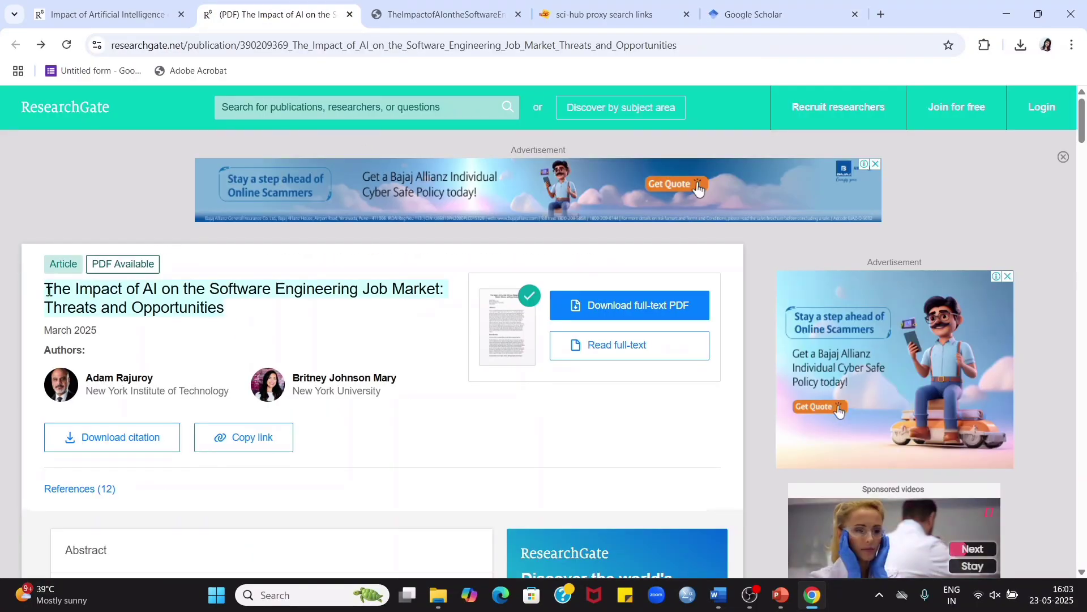
pyautogui.click(754, 14)
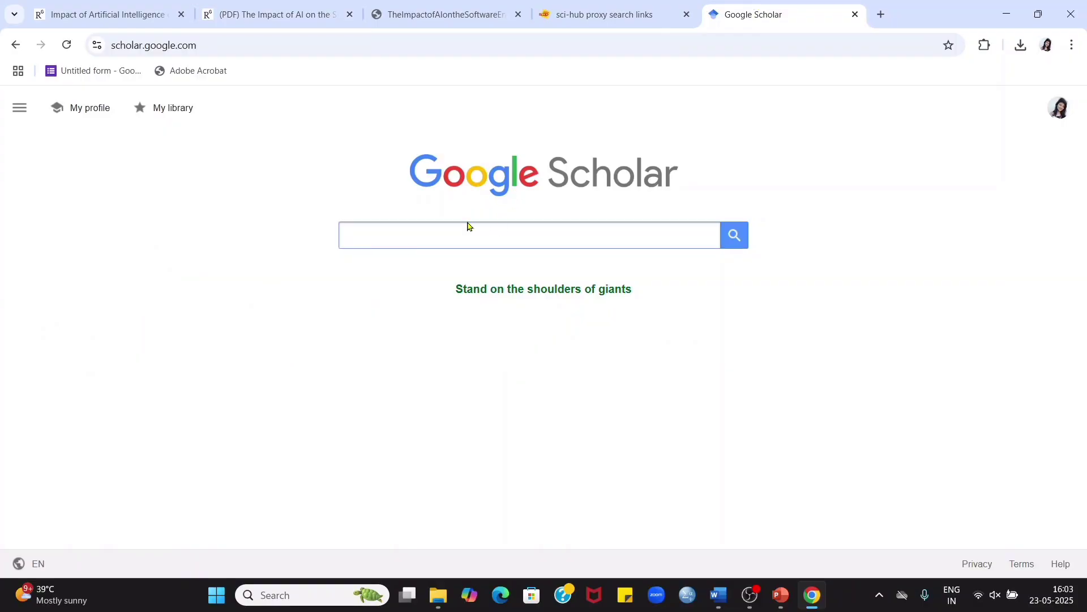
pyautogui.hotkey('ctrl', 'v')
pyautogui.press('Return')
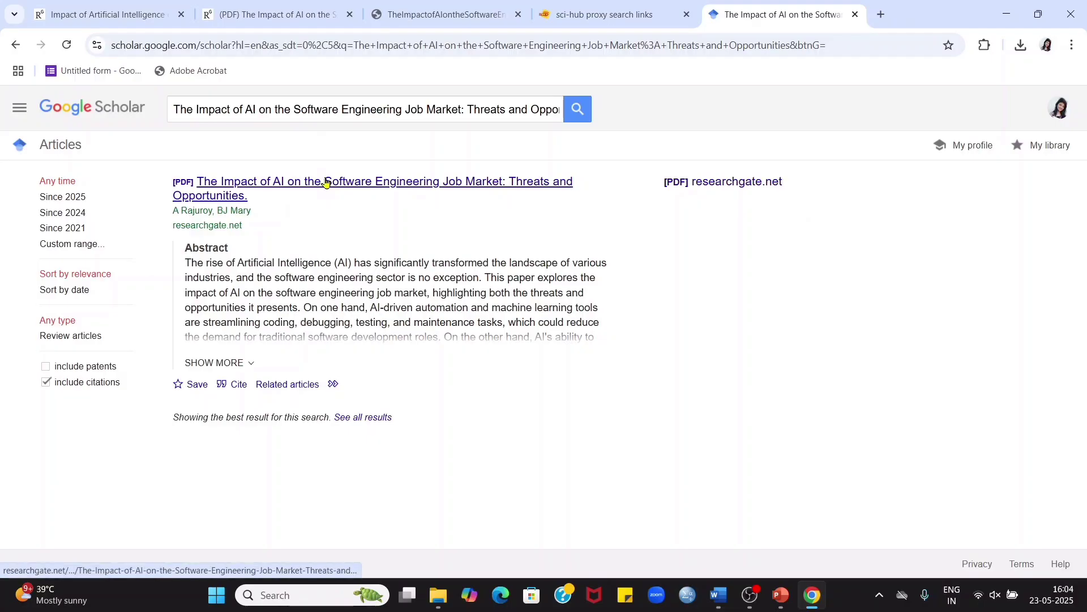
# Open the paper's researchgate.net PDF, look through it to the references and save it to Downloads as "TheImpactofAIontheSoftwareEngineeringJobM (1)".
pyautogui.click(739, 182)
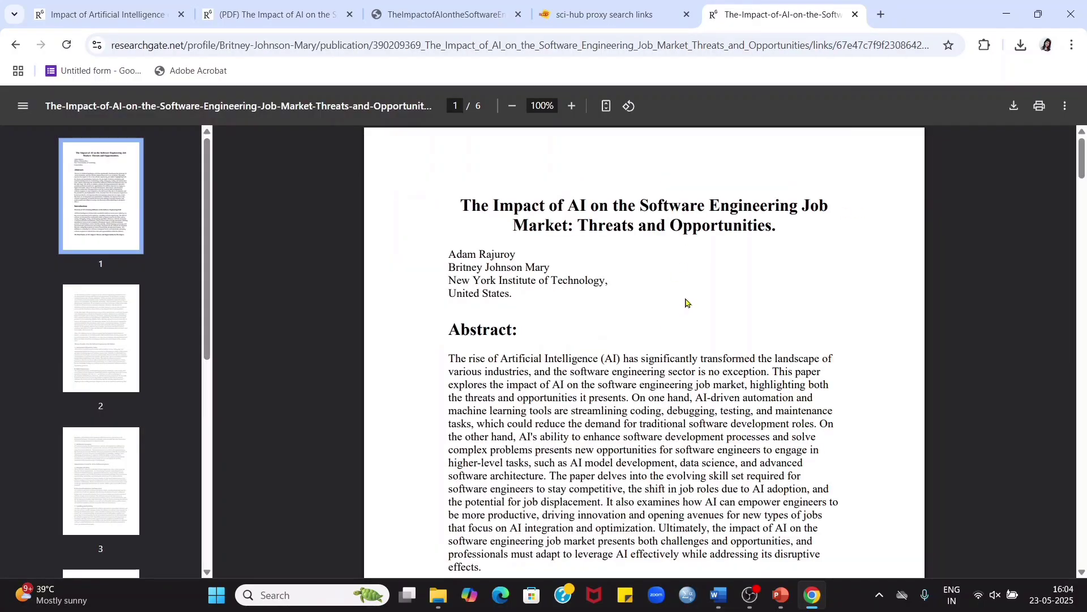
pyautogui.scroll(-20, 815, 340)
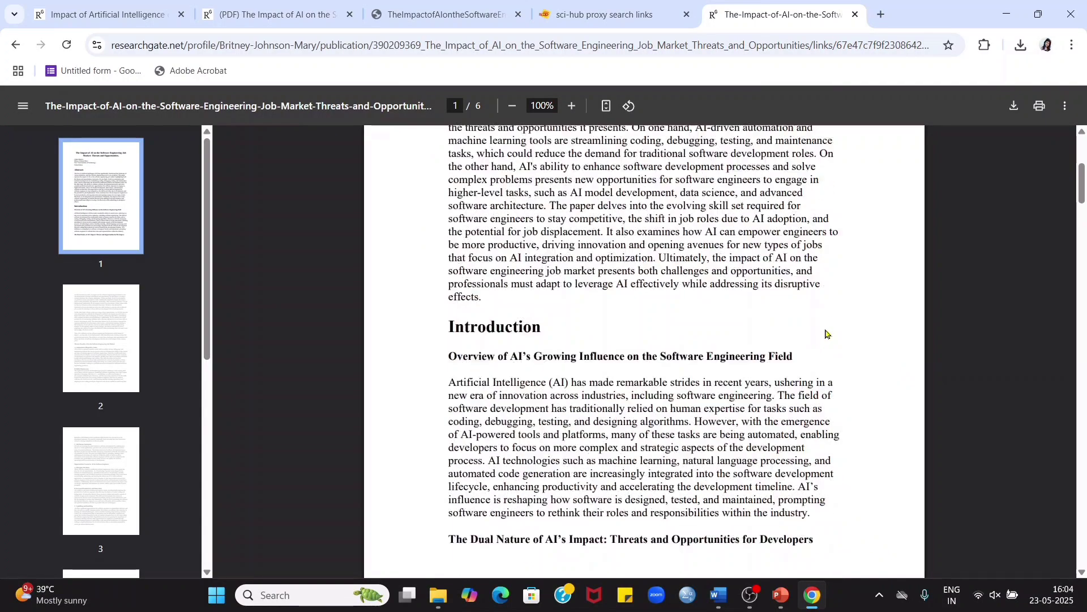
pyautogui.scroll(-20, 804, 362)
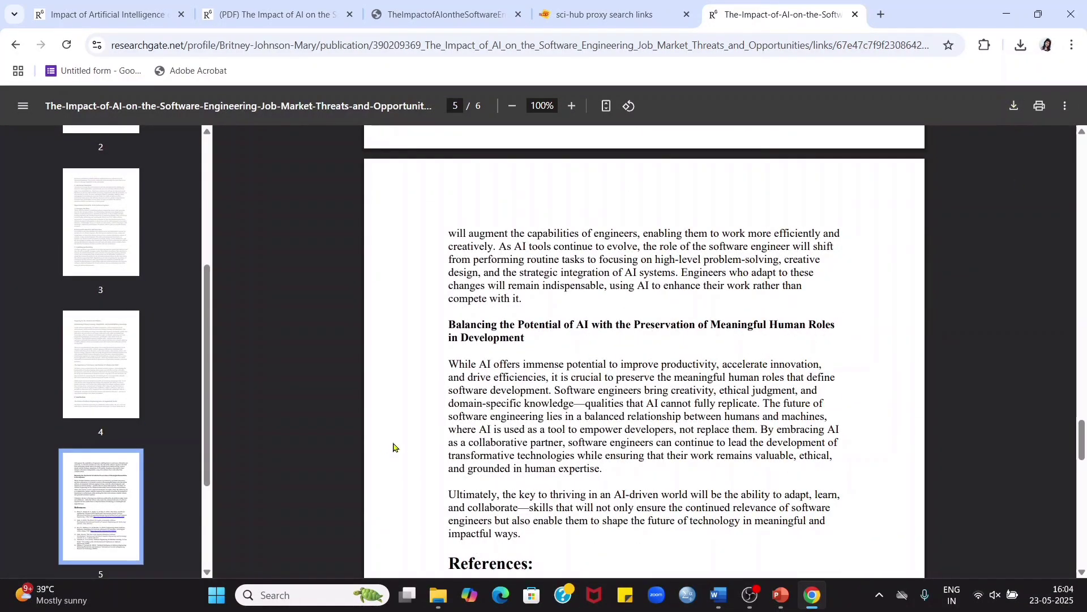
pyautogui.click(1013, 106)
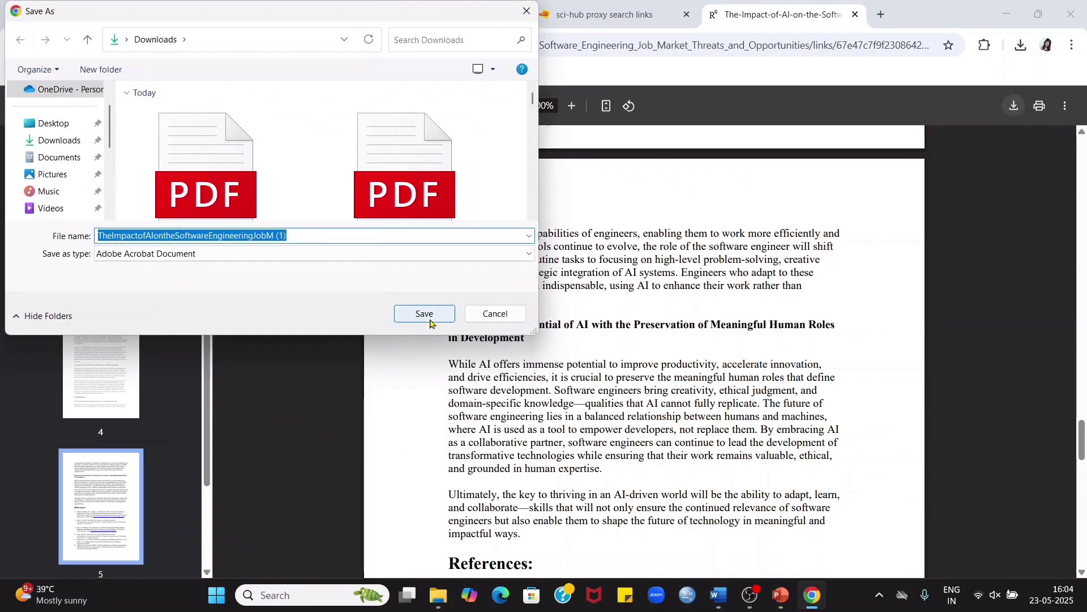
pyautogui.click(435, 317)
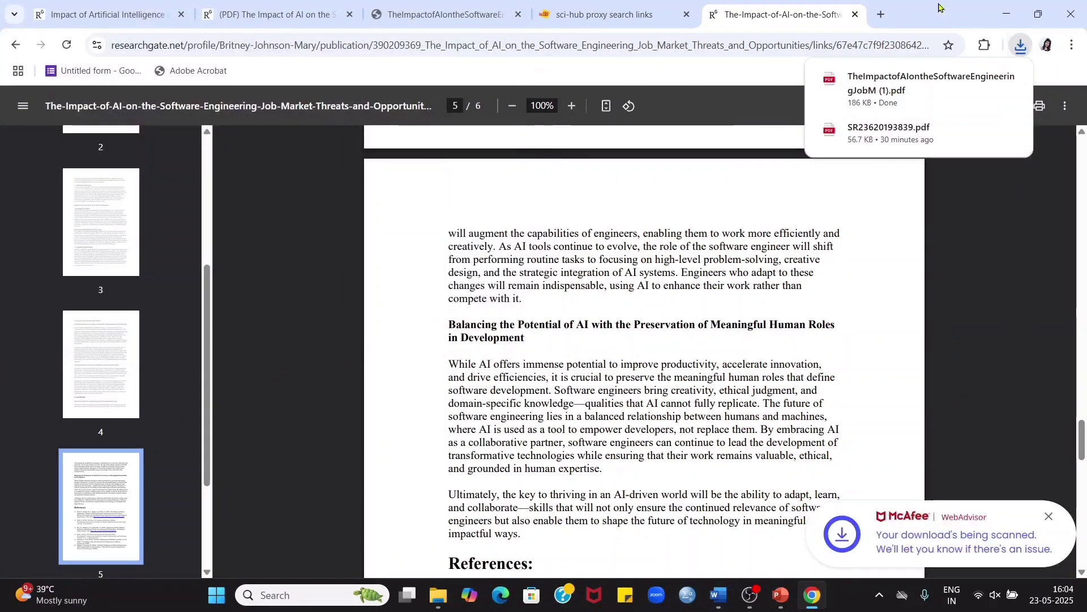
pyautogui.scroll(-17, 599, 364)
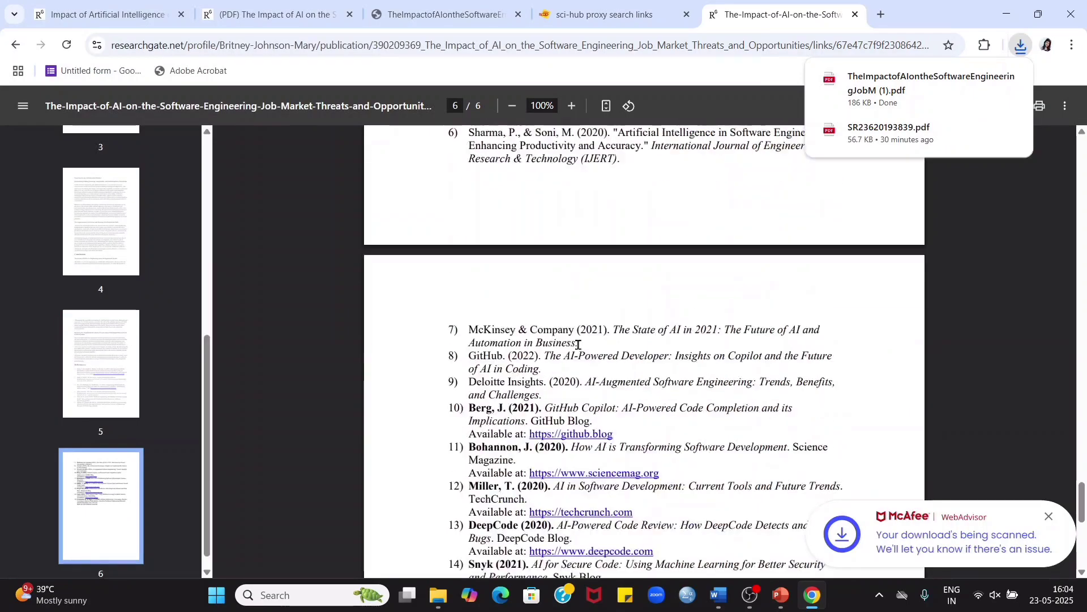
# Return to the ResearchGate page of "The Impact of AI on the Software Engineering Job Market" and review its full-text options and abstract.
pyautogui.click(442, 14)
pyautogui.click(558, 8)
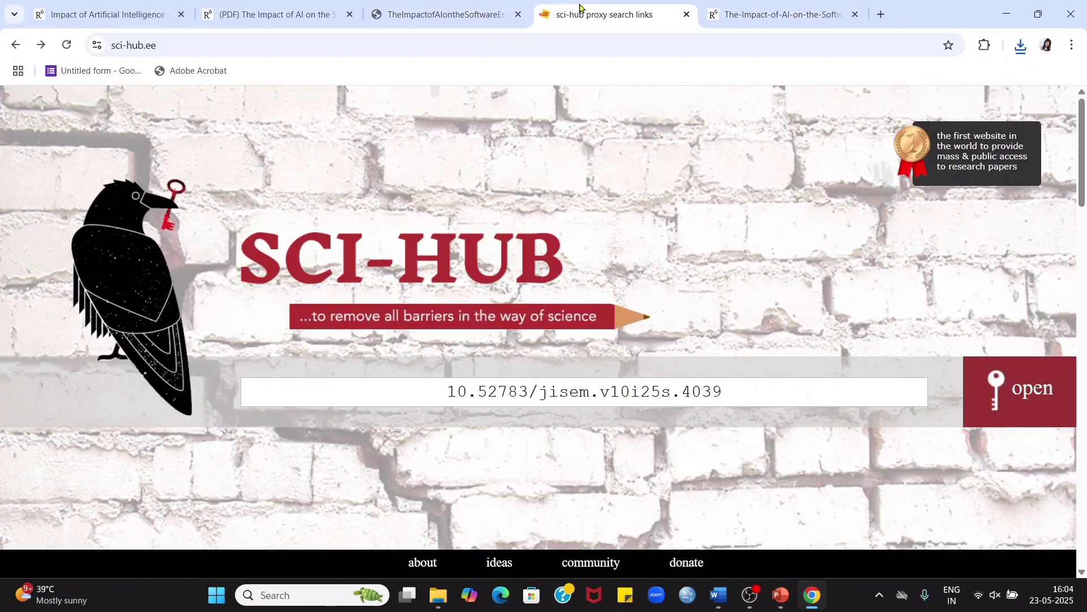
pyautogui.click(247, 5)
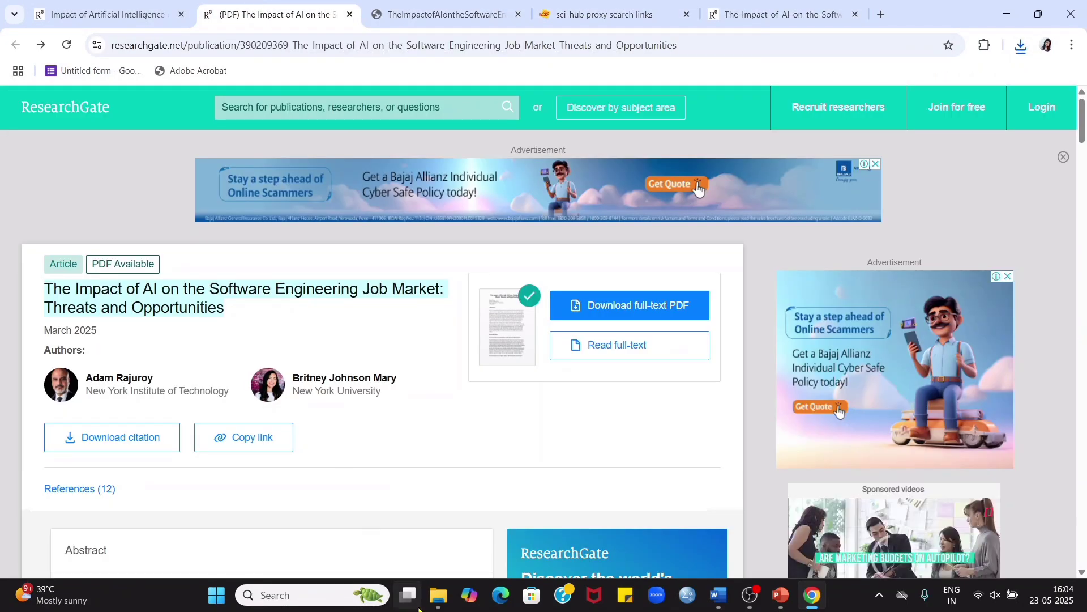
pyautogui.moveTo(418, 608)
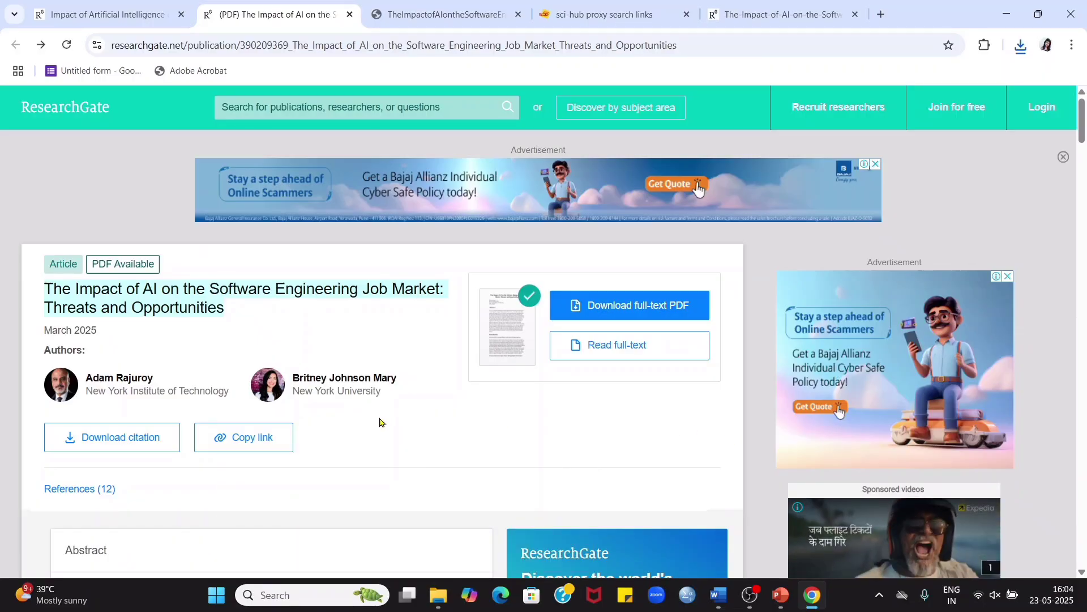
pyautogui.scroll(-2, 379, 423)
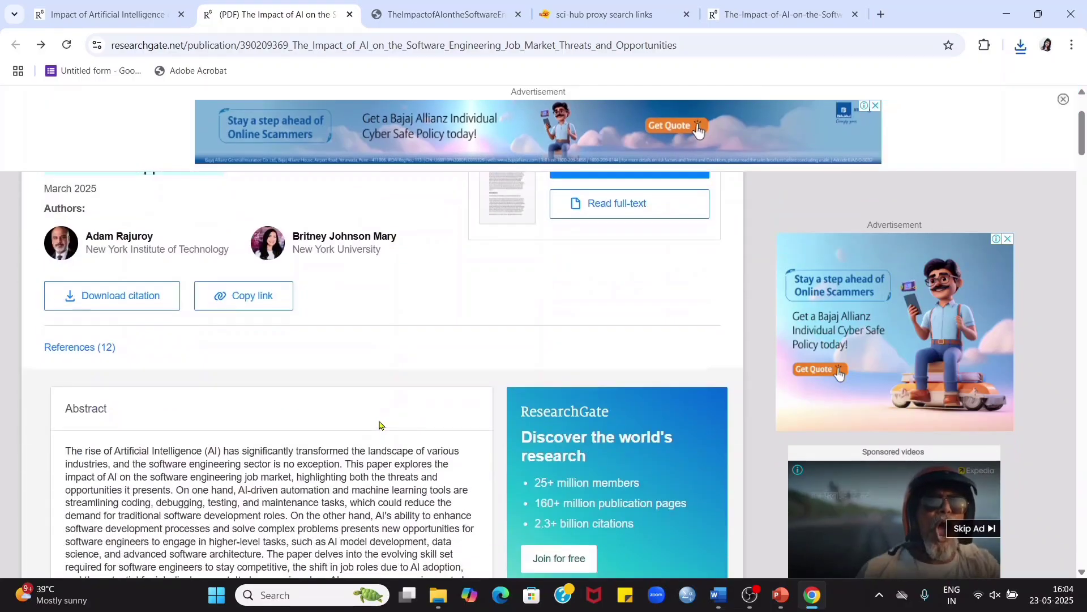
pyautogui.scroll(-1, 379, 423)
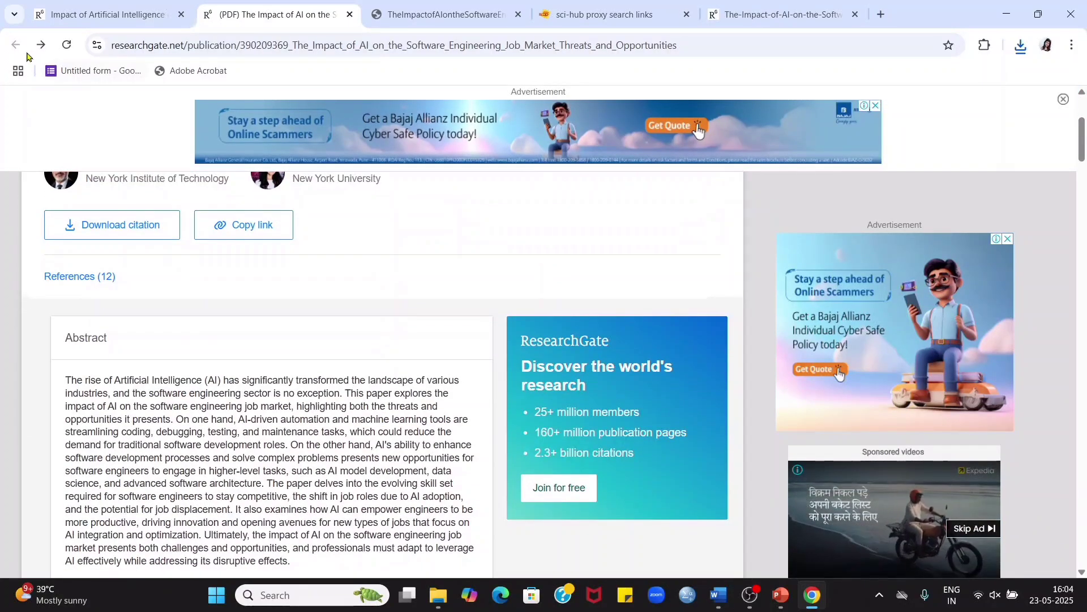
# Switch to the "Impact of Artificial Intelligence on Software Development Processes" article and try to open ResearchGate's topics page from there.
pyautogui.click(111, 12)
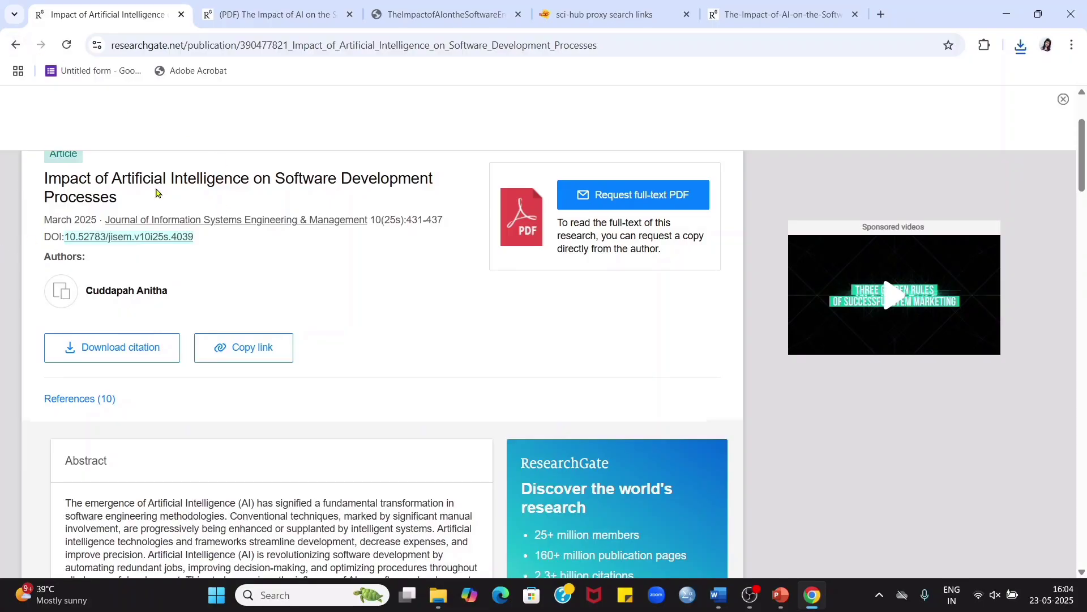
pyautogui.scroll(3, 157, 193)
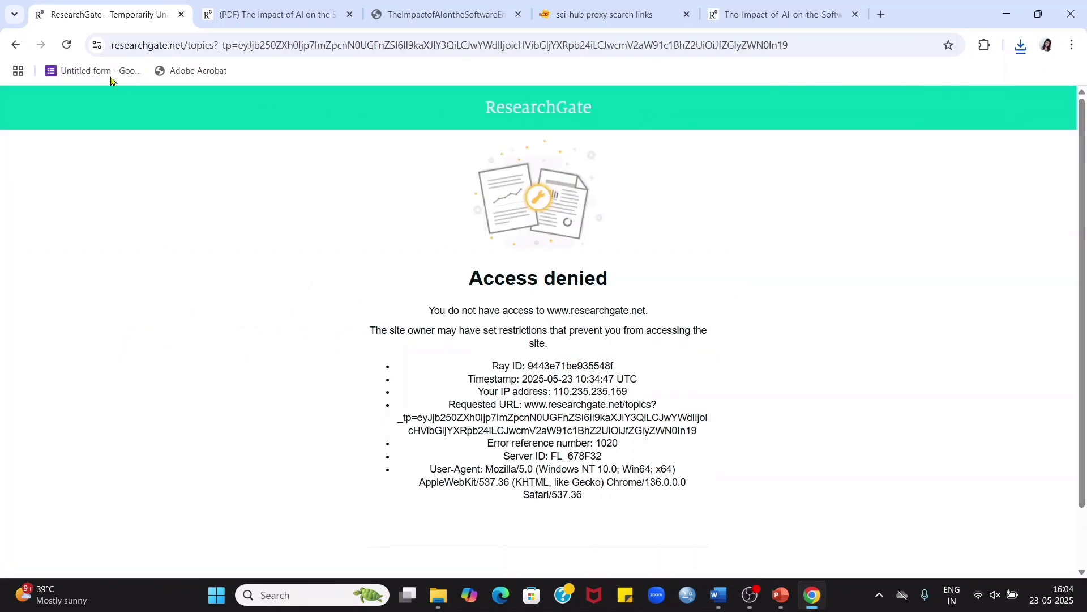
# Return to the "Impact of Artificial Intelligence on Software Development Processes" article and check its abstract and full-text availability.
pyautogui.click(15, 43)
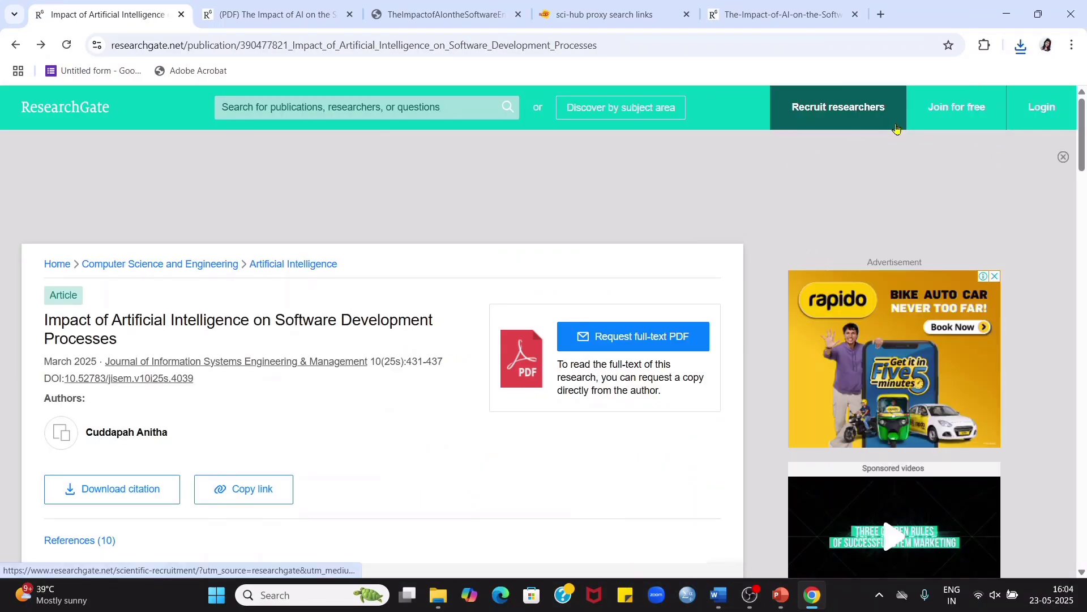
pyautogui.click(404, 108)
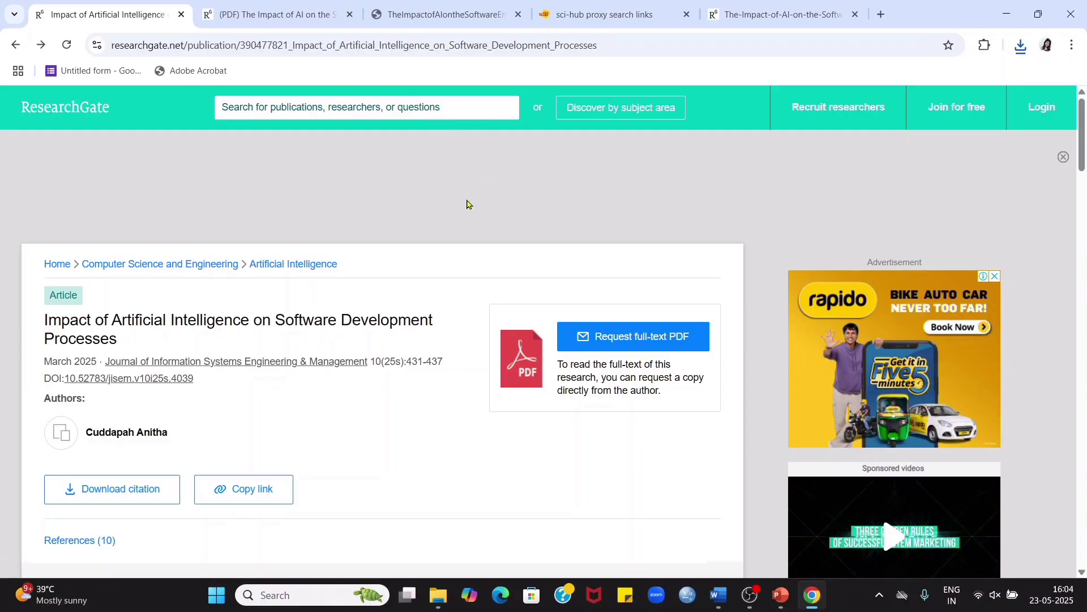
pyautogui.scroll(-6, 258, 338)
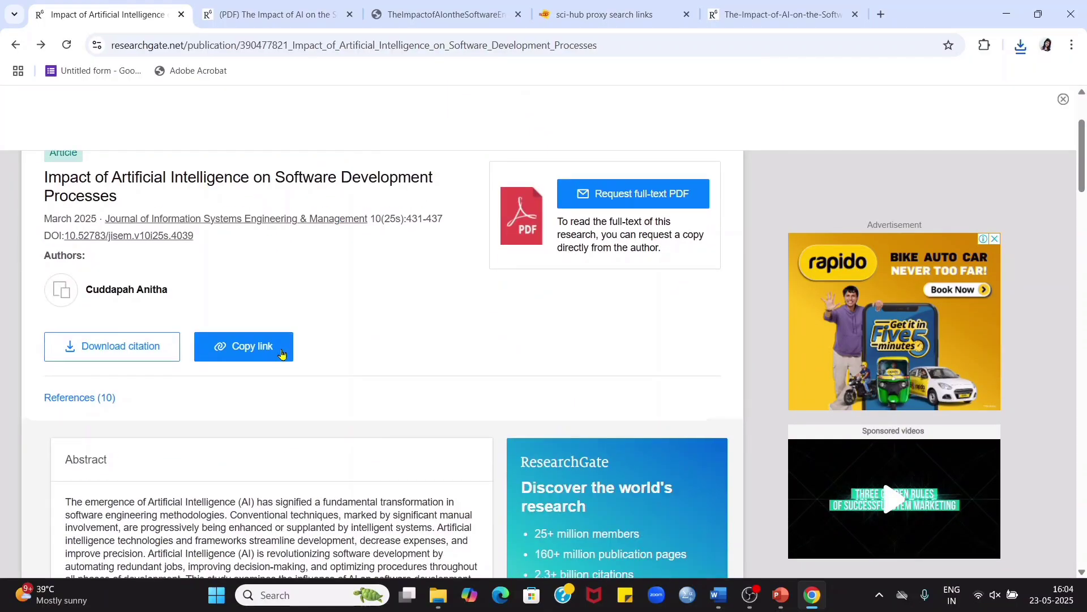
pyautogui.scroll(-6, 281, 354)
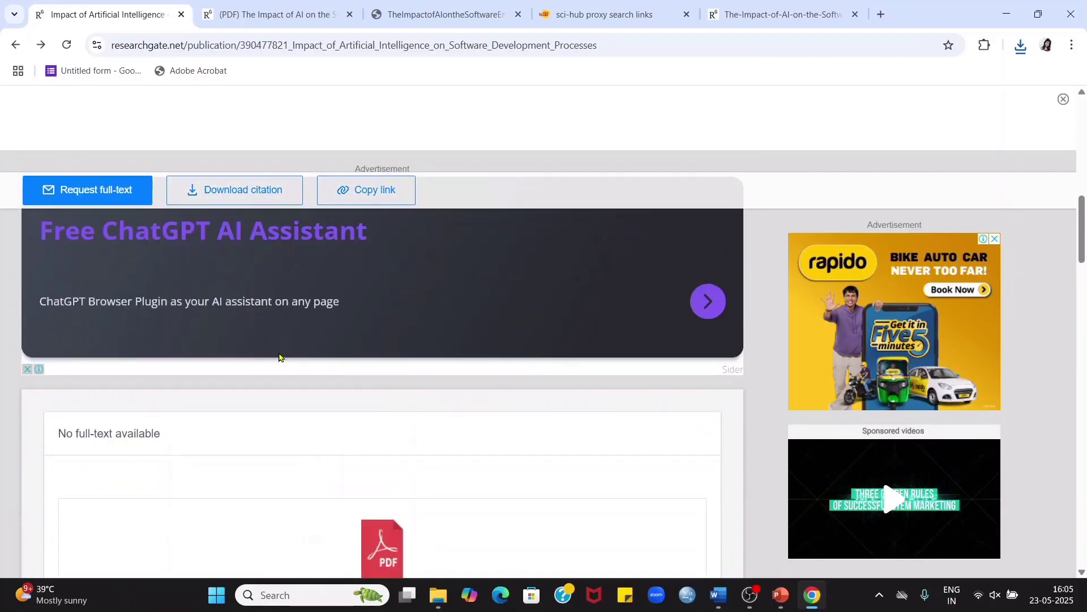
# Go back to the ResearchGate results for "Impact of AI on engineering jobs" and look through the listed publications.
pyautogui.click(16, 47)
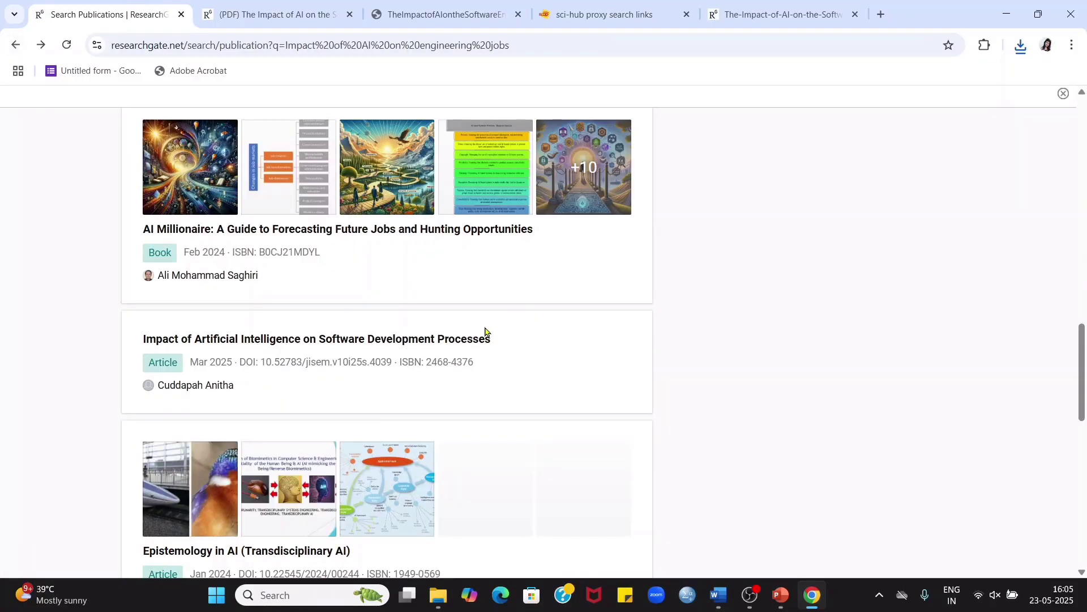
pyautogui.scroll(14, 487, 332)
pyautogui.scroll(3, 497, 326)
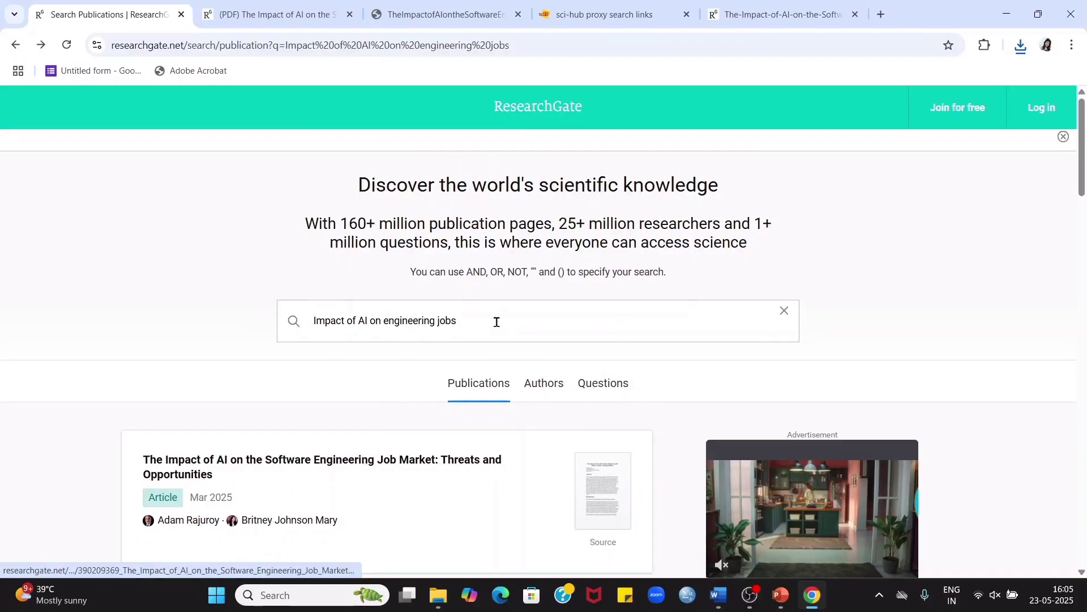
pyautogui.scroll(-8, 675, 315)
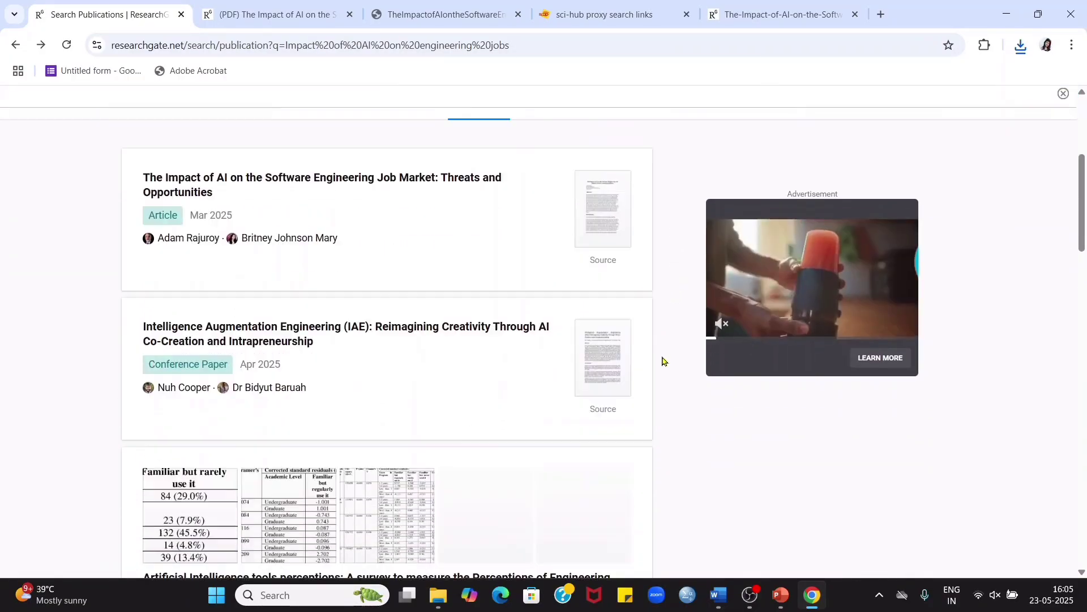
pyautogui.scroll(8, 539, 425)
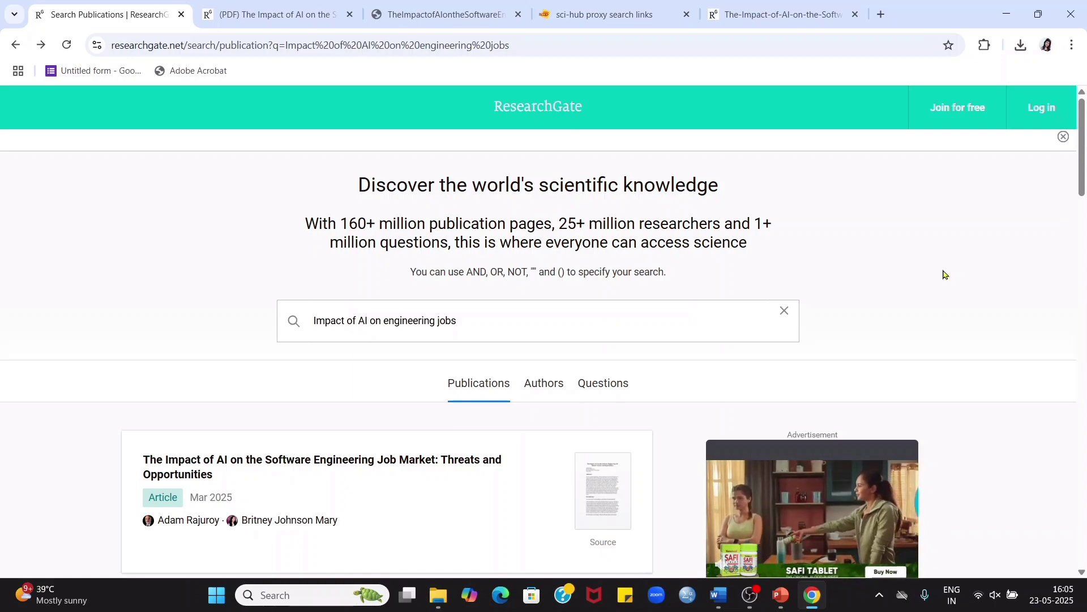
pyautogui.scroll(-10, 685, 294)
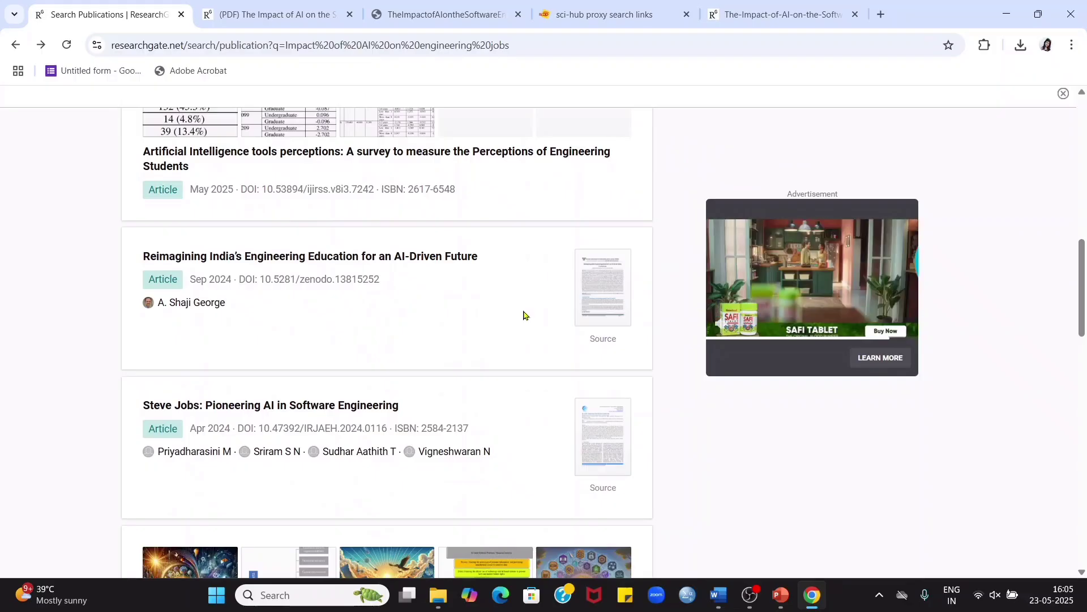
pyautogui.scroll(-12, 434, 349)
pyautogui.scroll(-7, 436, 347)
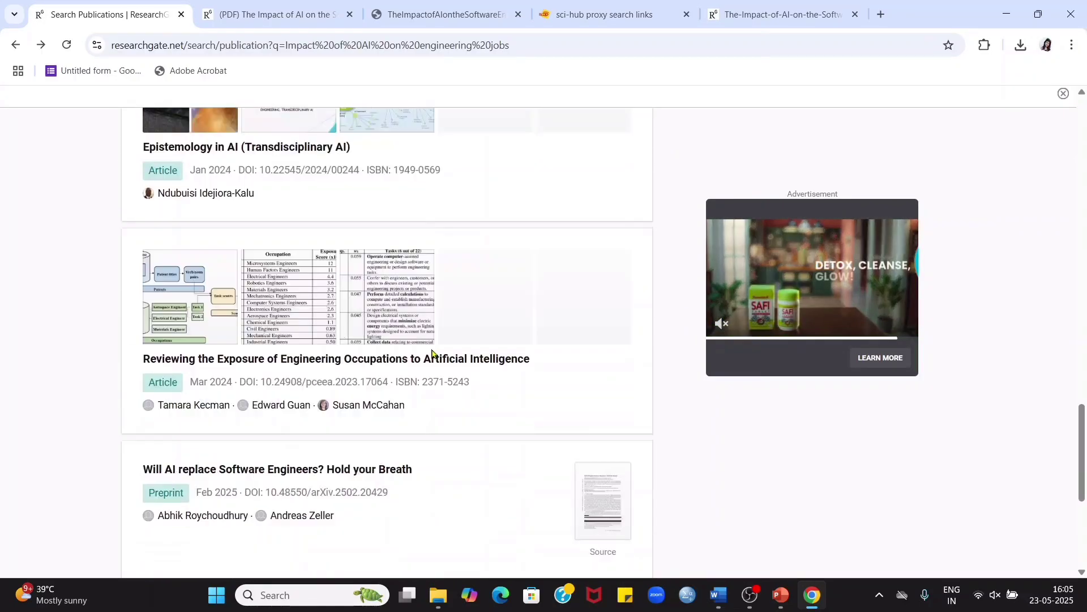
pyautogui.scroll(20, 552, 261)
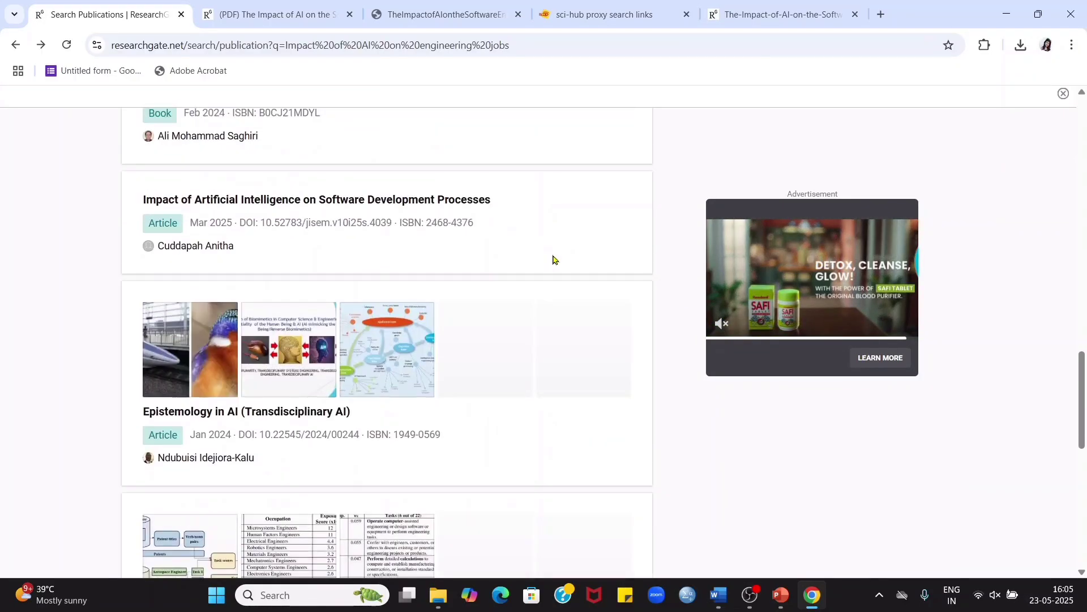
pyautogui.scroll(2, 552, 260)
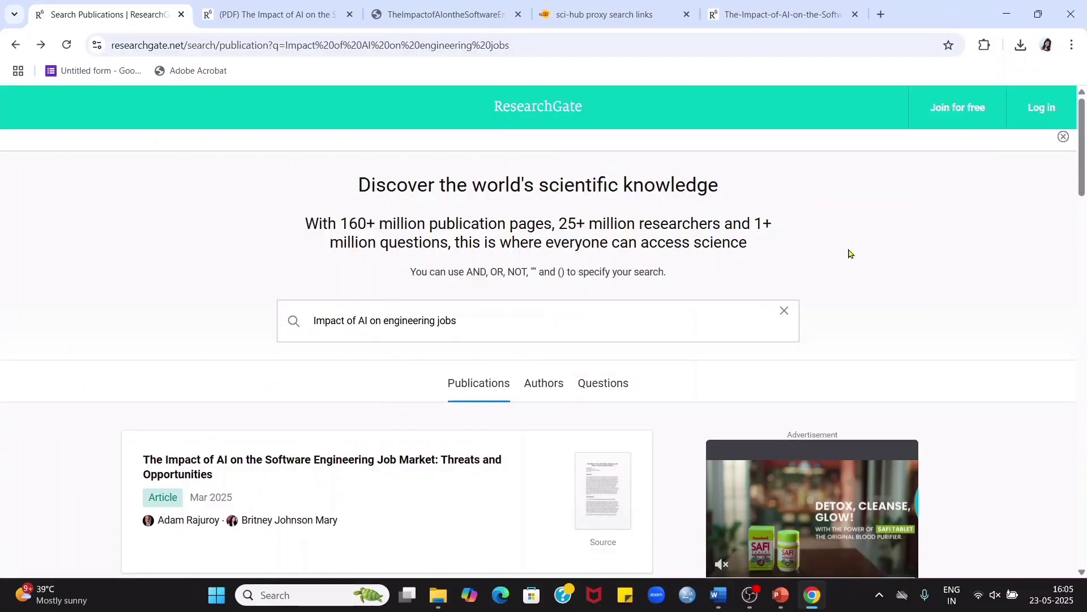